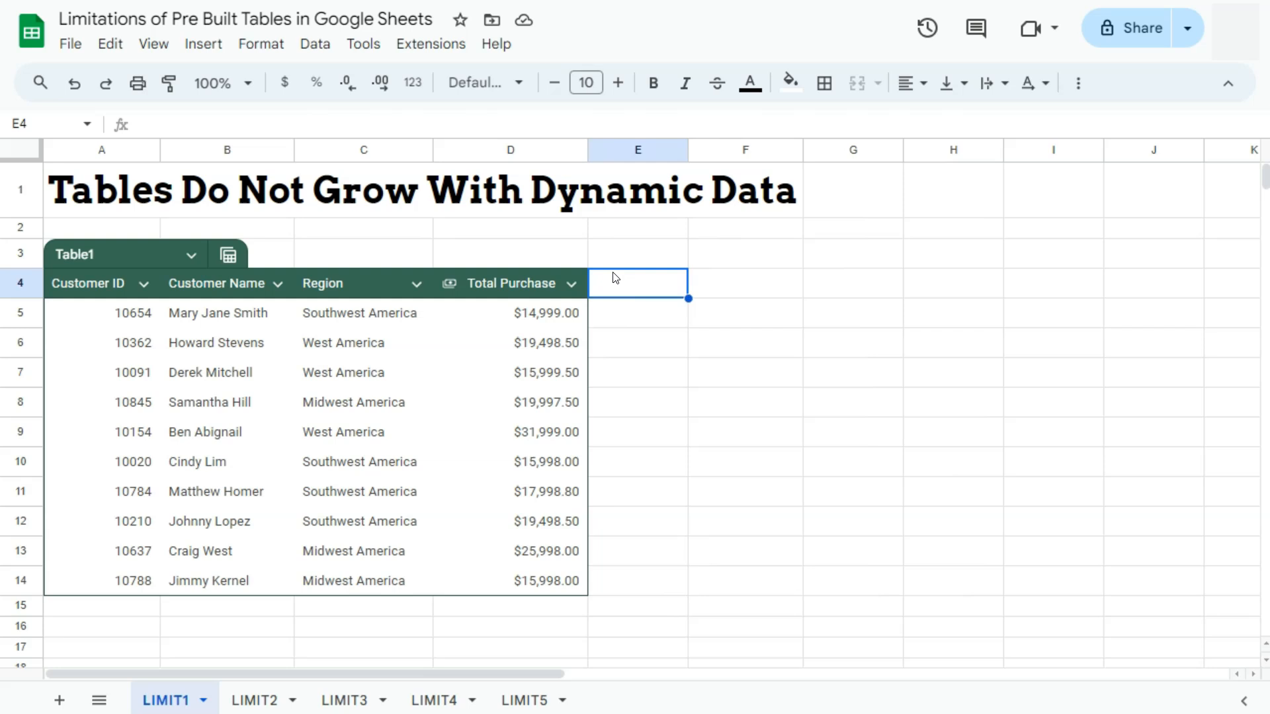
- Insert a new table column to the left of the Customer ID column
click(74, 286)
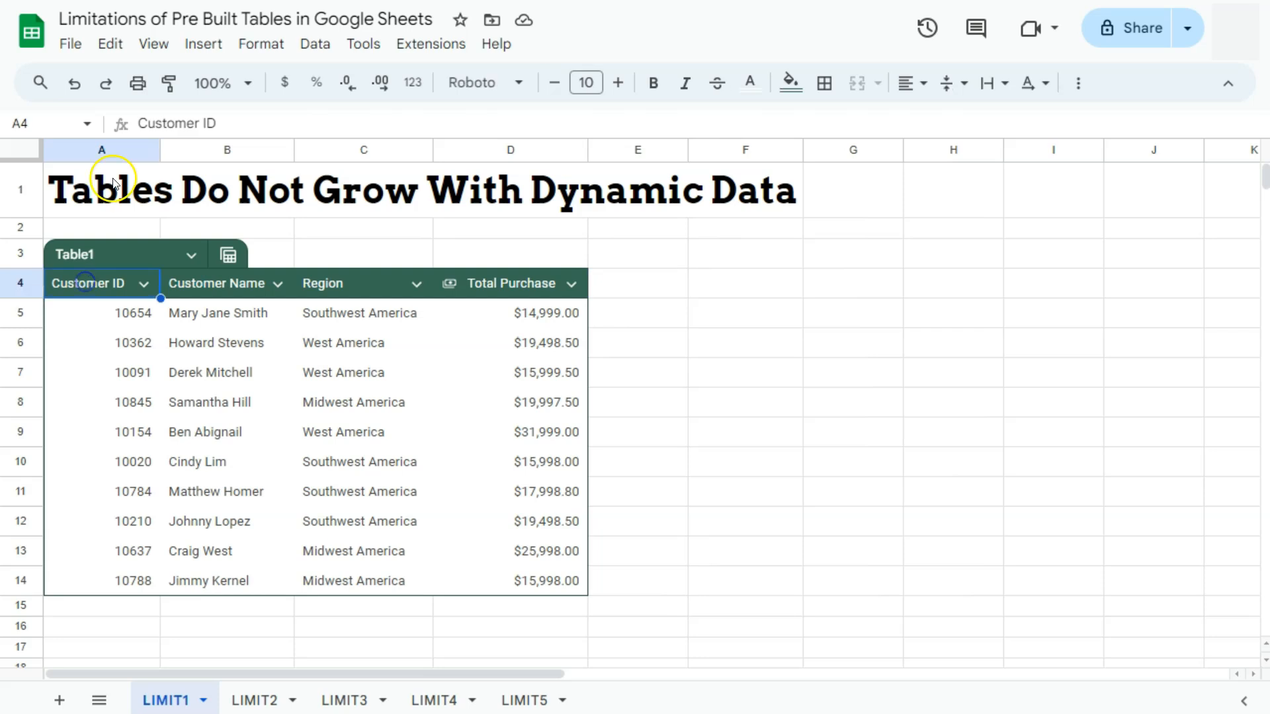
click(105, 153)
right_click(105, 153)
click(158, 244)
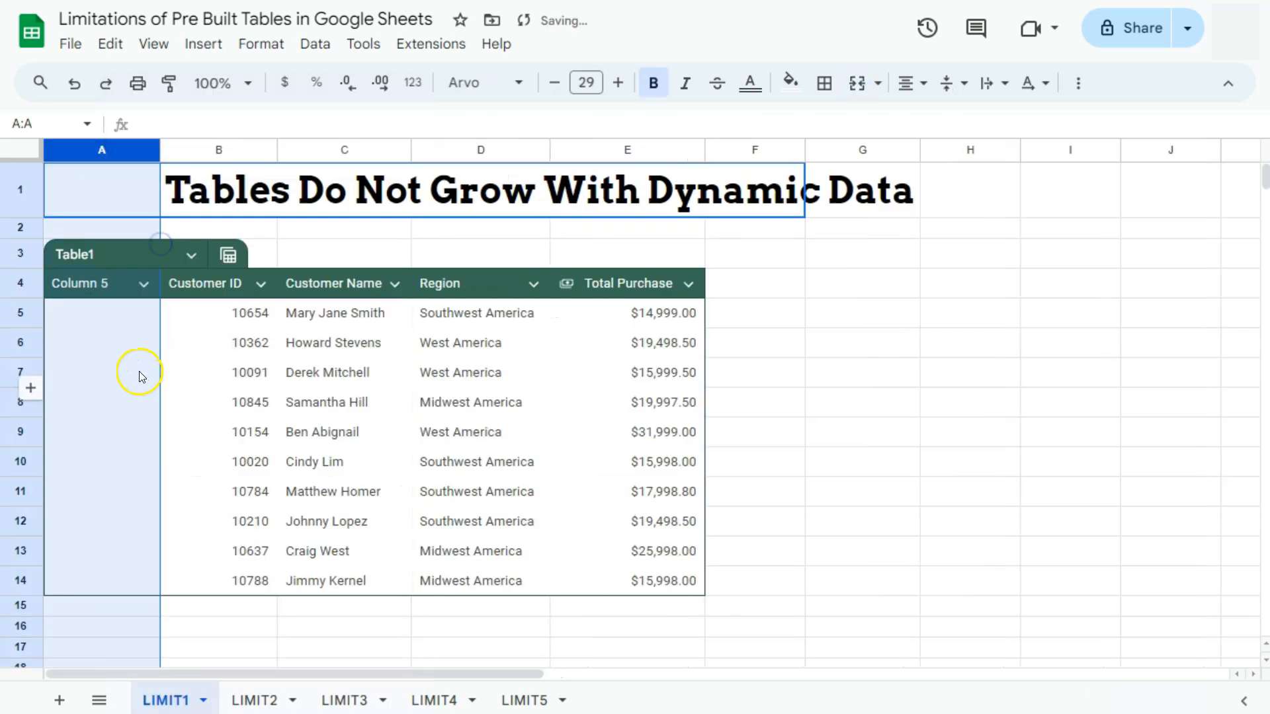
- Enter =SEQUENCE(20,1,1,1) in the first data cell of the new column
click(111, 316)
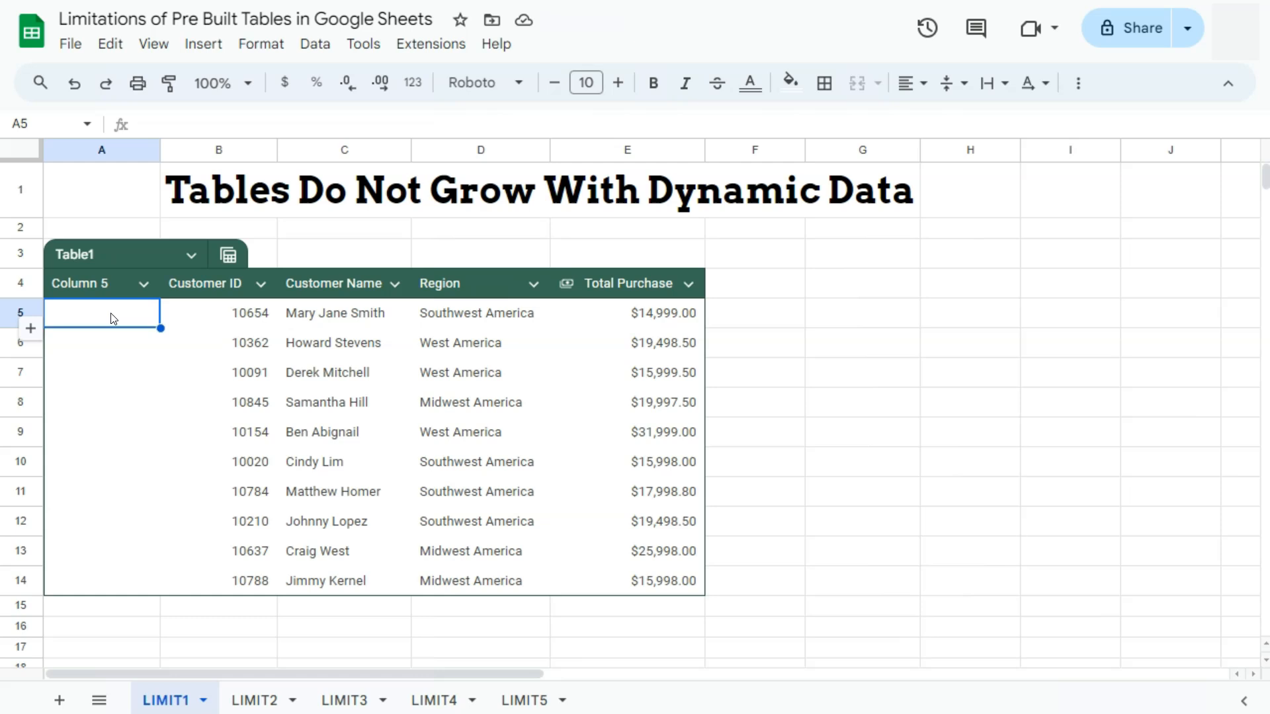
text(=se)
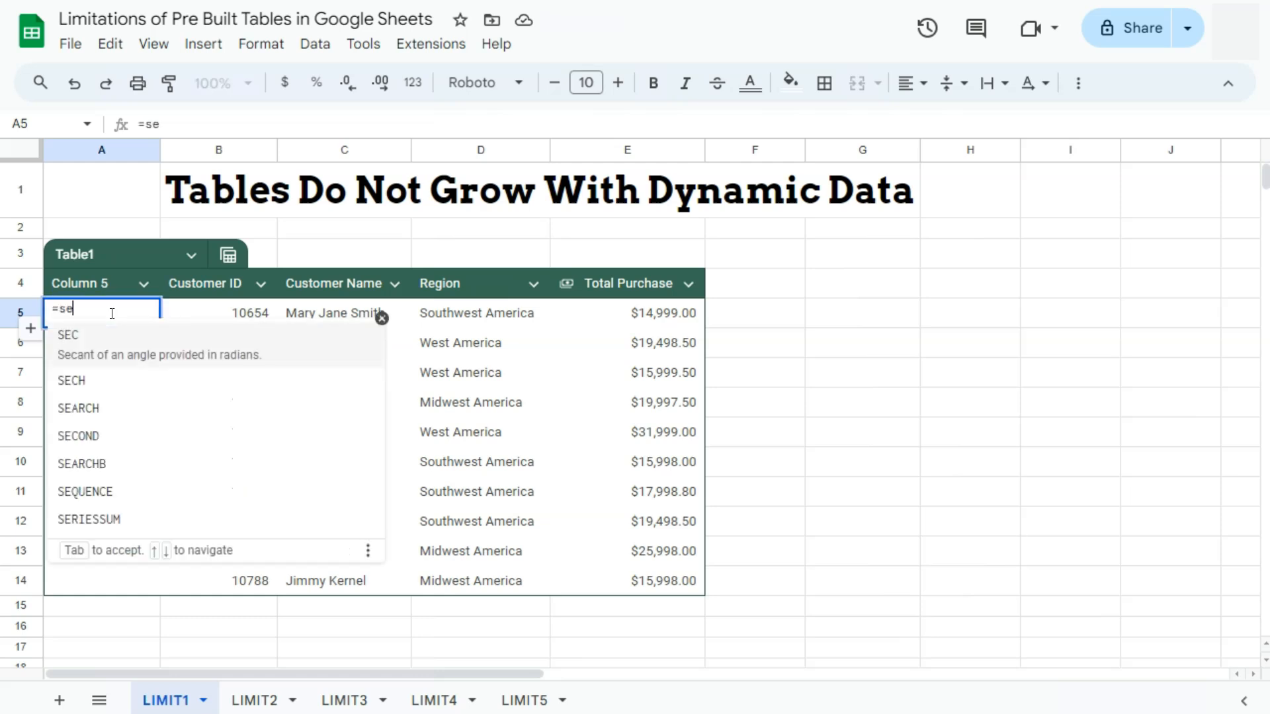
click(97, 490)
text(20,1,1,1)
key(Return)
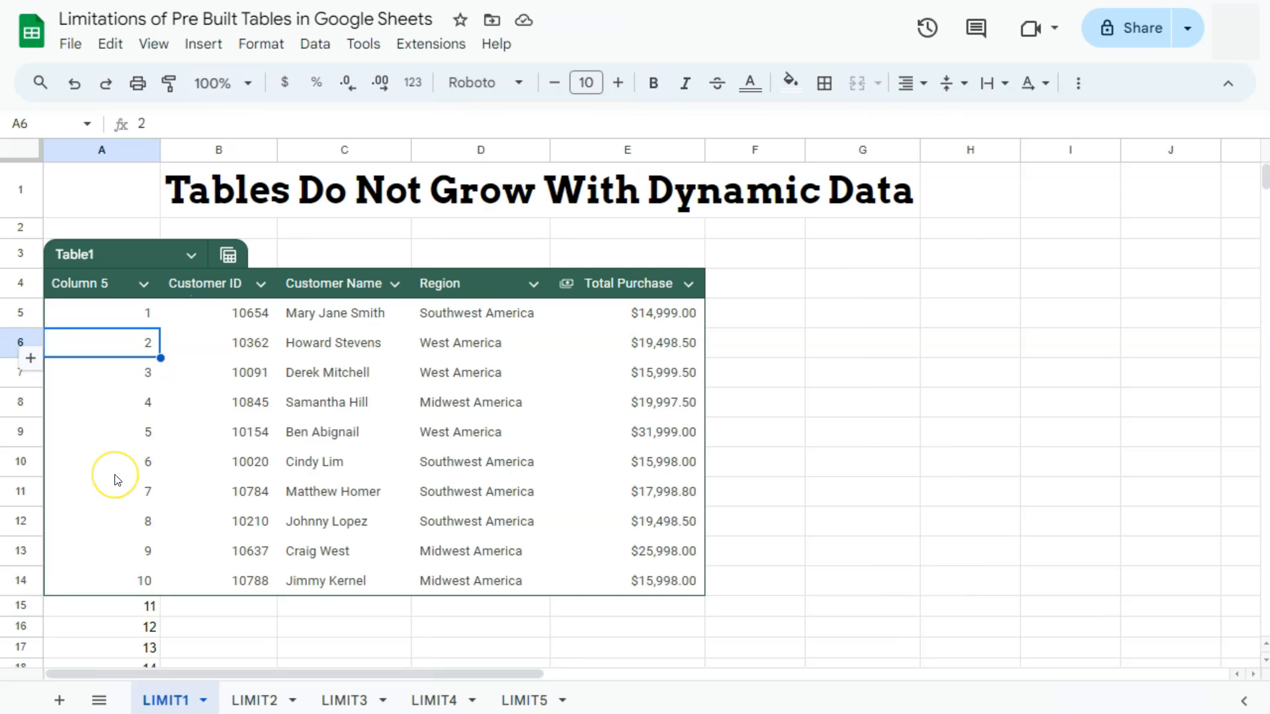
- Adjust the table range to LIMIT1!A4:E24 so it covers the spilled sequence
scroll(117, 480, down, 3)
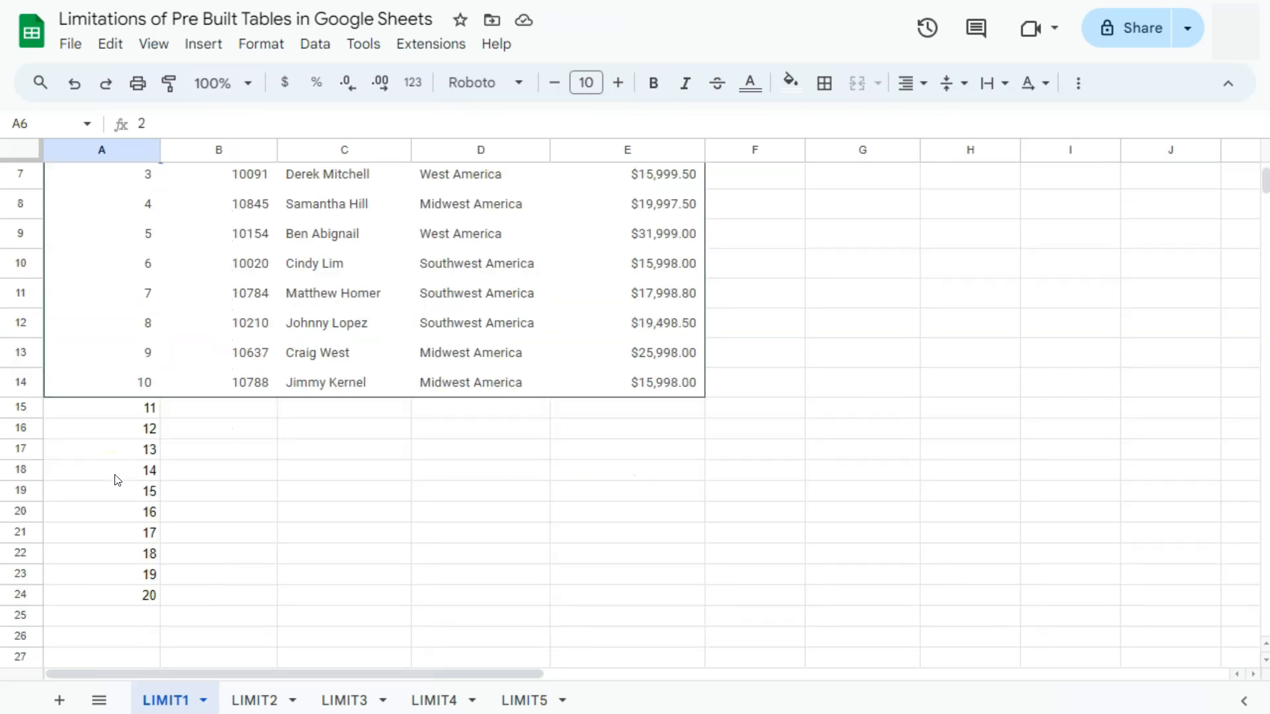
scroll(117, 480, up, 3)
click(194, 261)
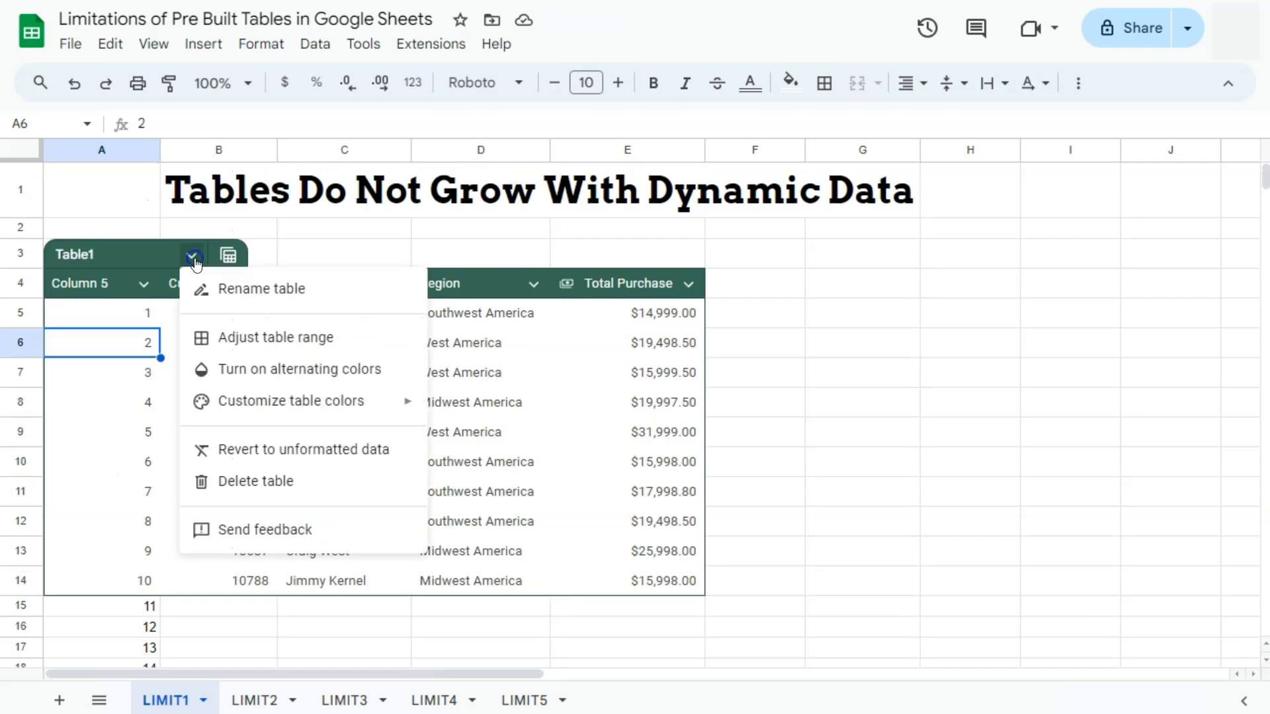
click(246, 337)
click(595, 346)
key(BackSpace)
key(BackSpace)
text(24)
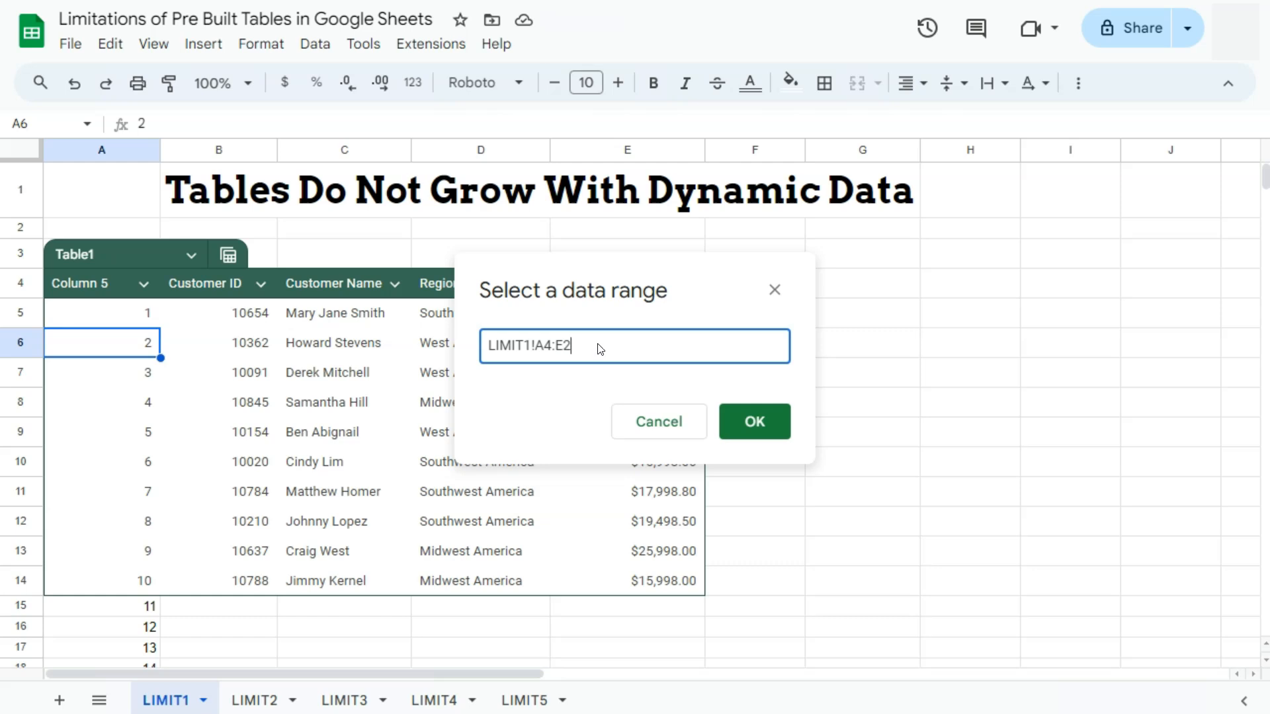
key(Return)
scroll(218, 489, down, 5)
scroll(213, 500, up, 5)
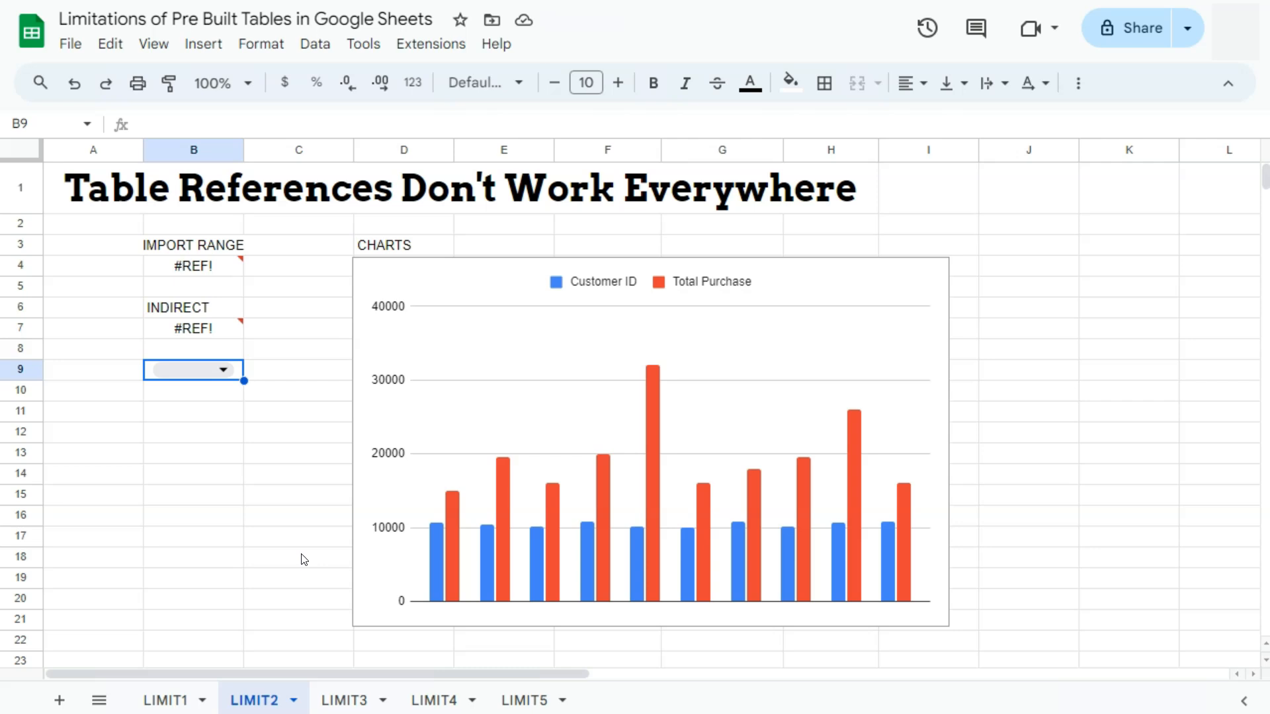
- Inspect the errors in the IMPORTRANGE and INDIRECT formula cells that reference table names
click(230, 267)
click(225, 328)
click(233, 270)
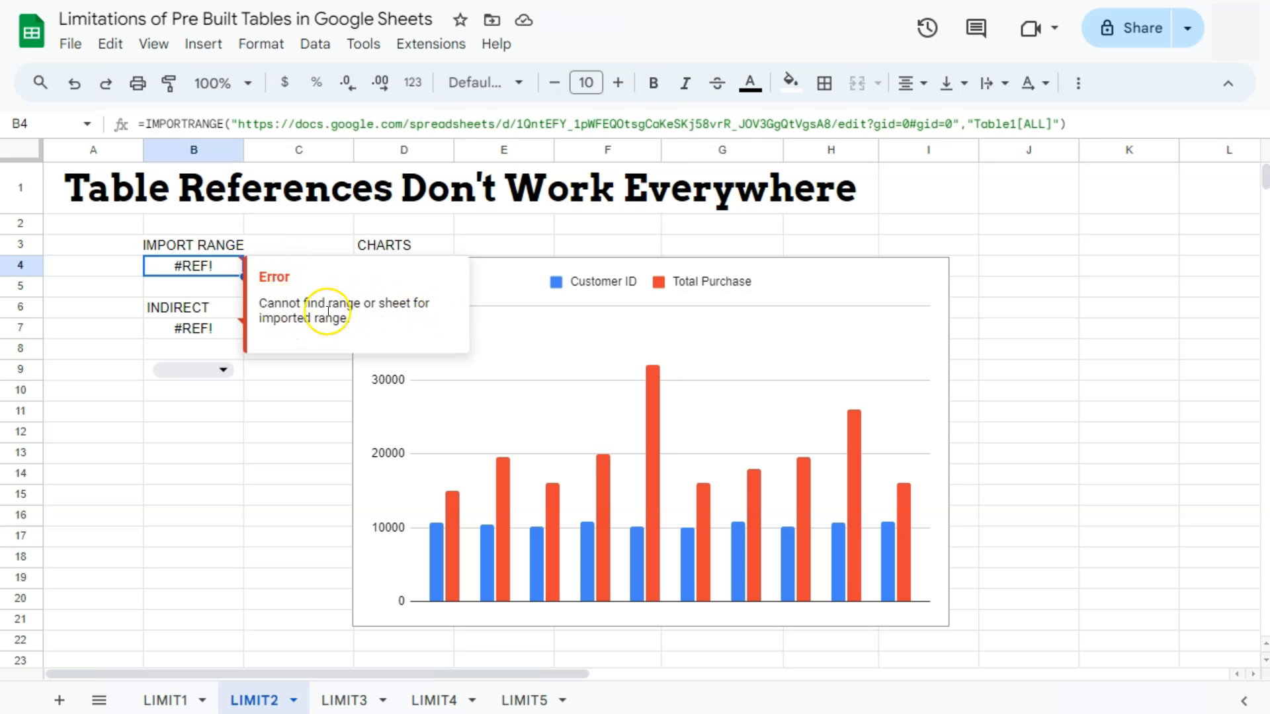
click(227, 312)
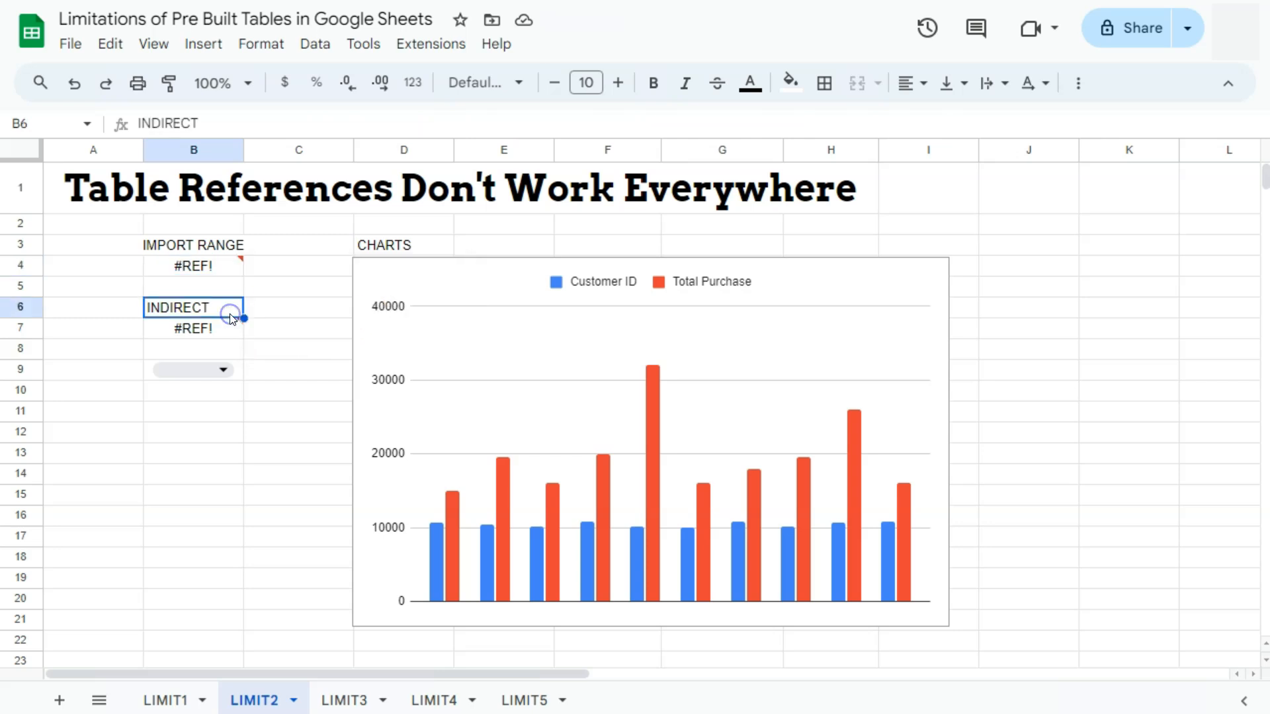
click(233, 327)
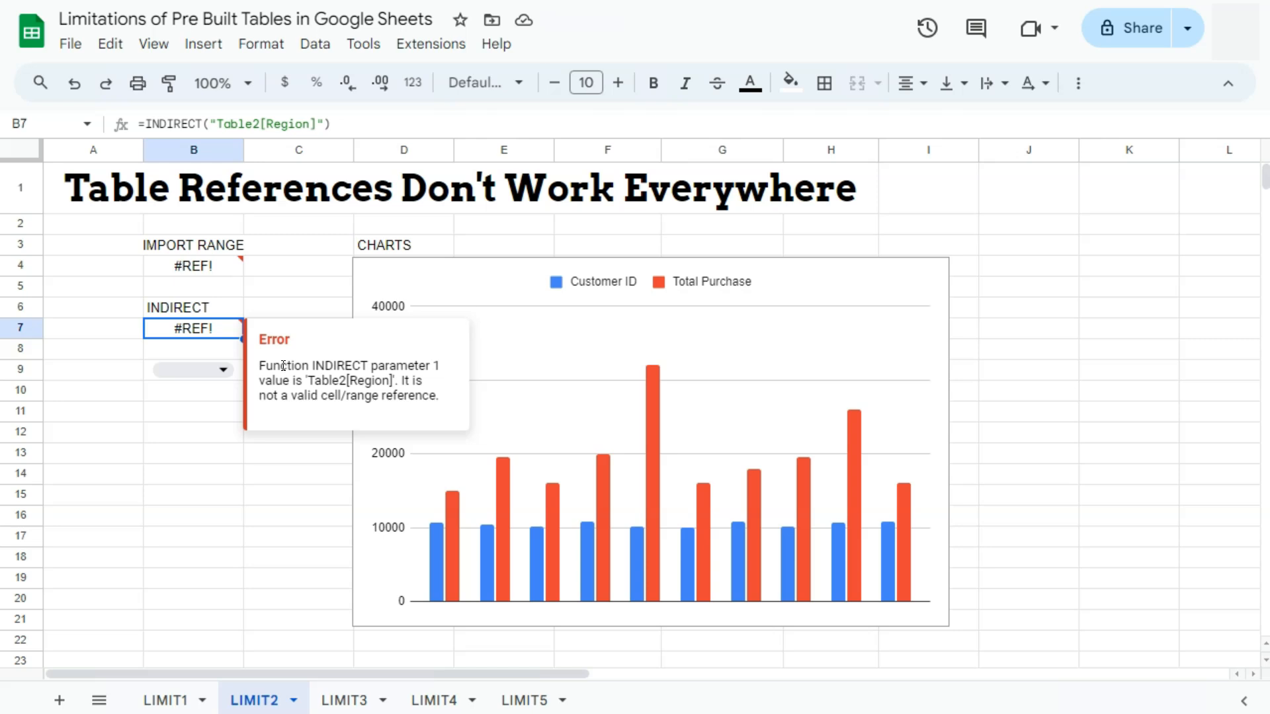
- Try adding TABLE2[REGION] to the chart's data range in the chart editor
click(445, 247)
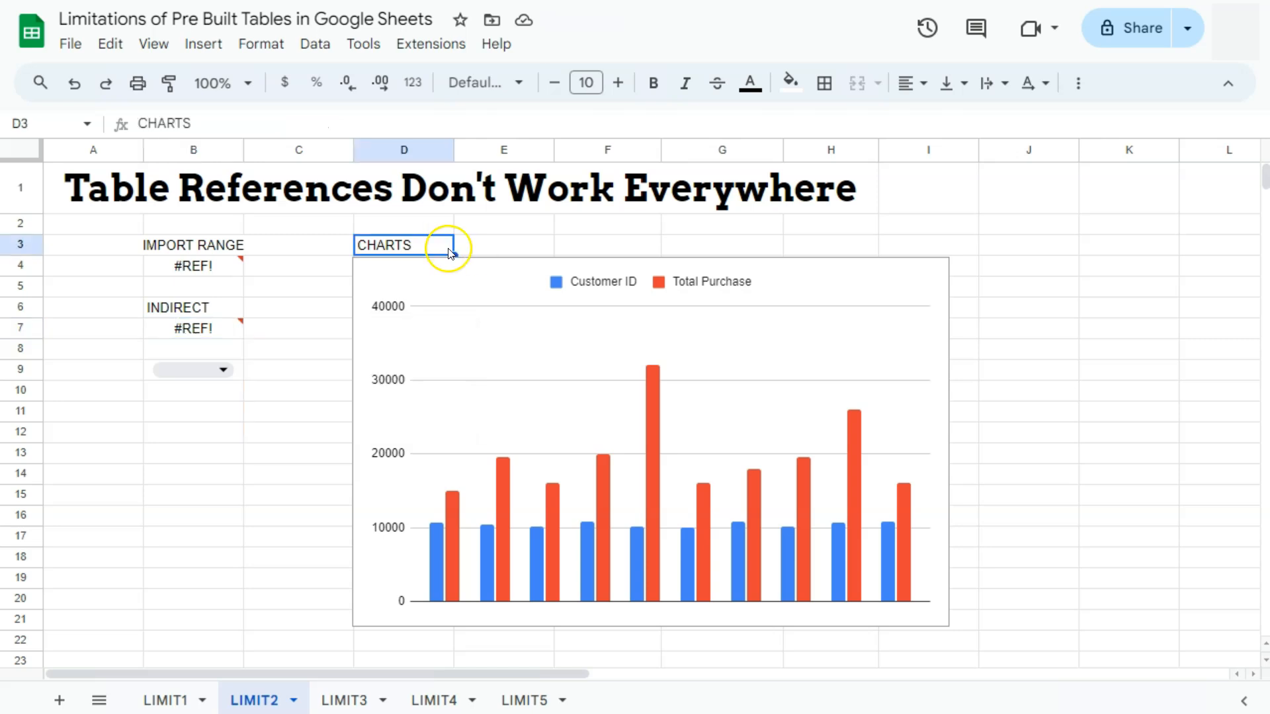
click(932, 277)
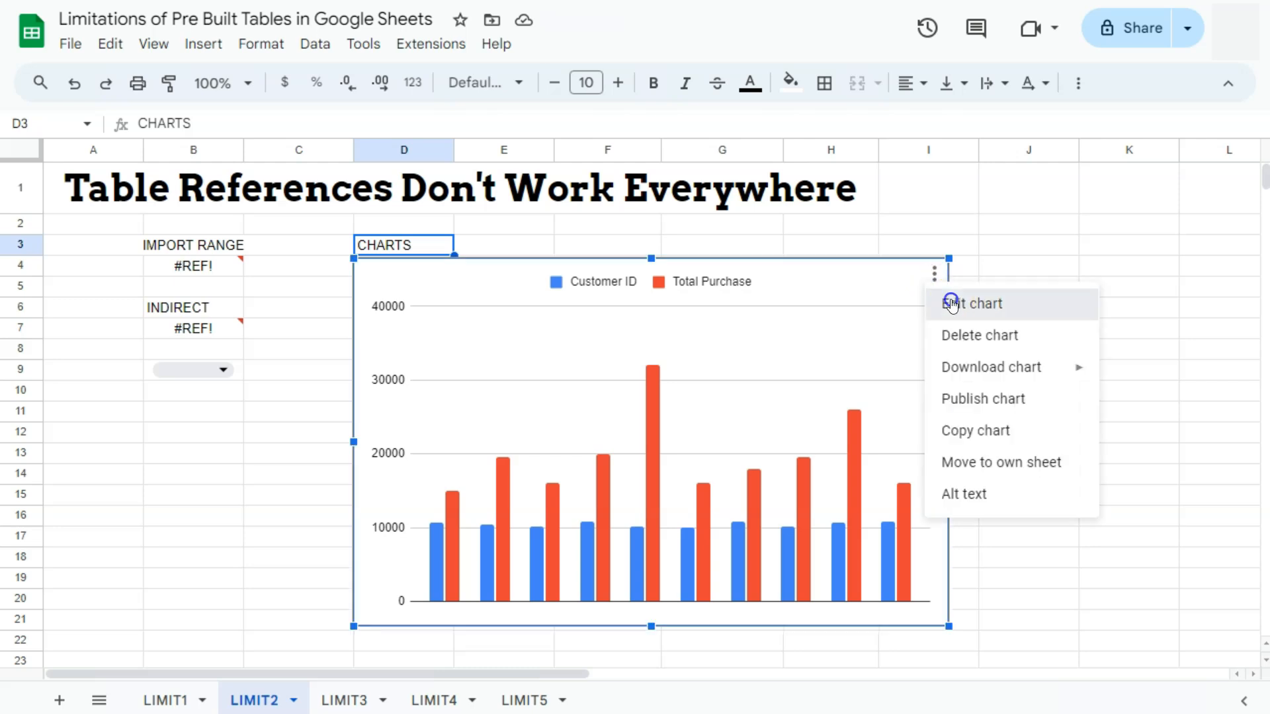
click(944, 300)
click(1062, 391)
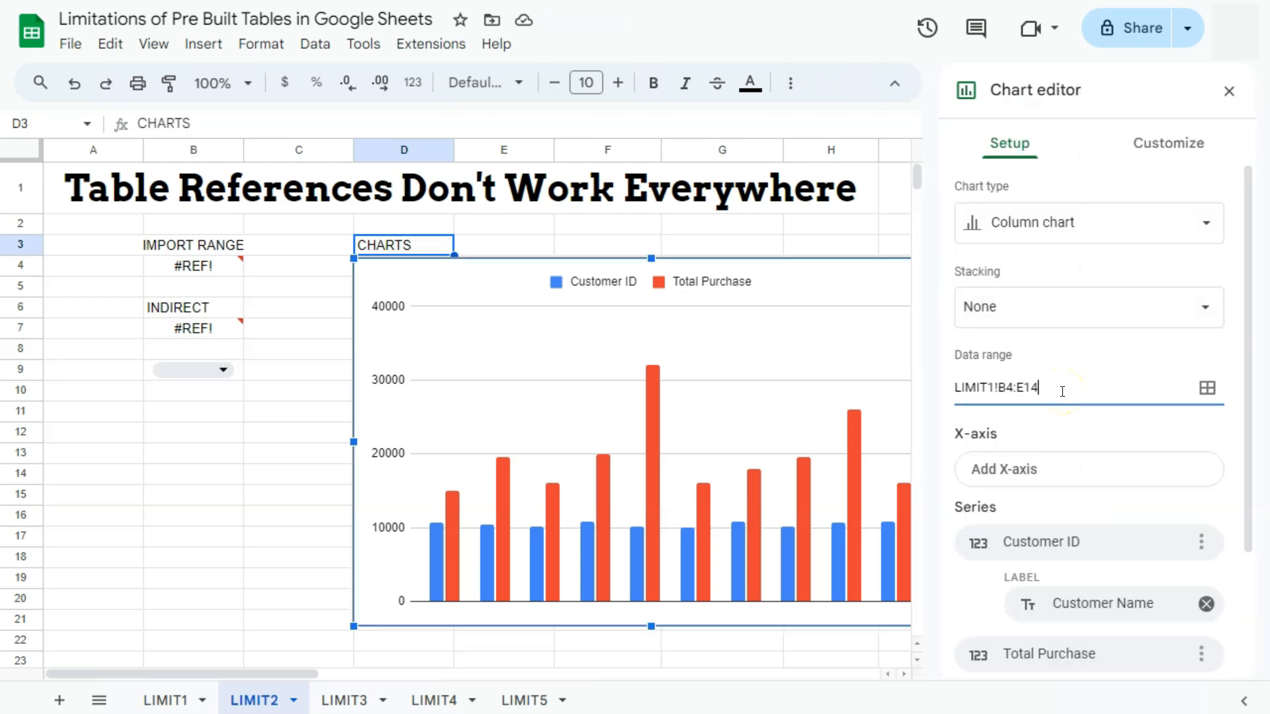
text(, TABLE2[REGION])
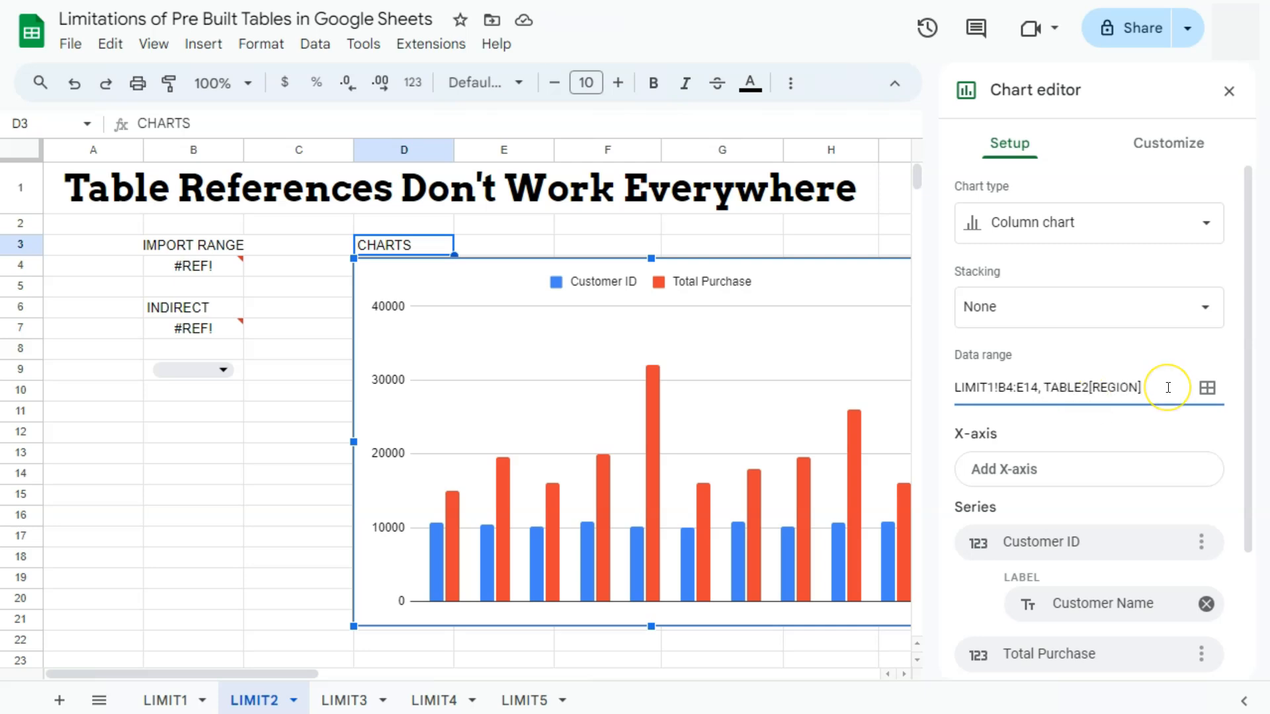
key(ctrl+z)
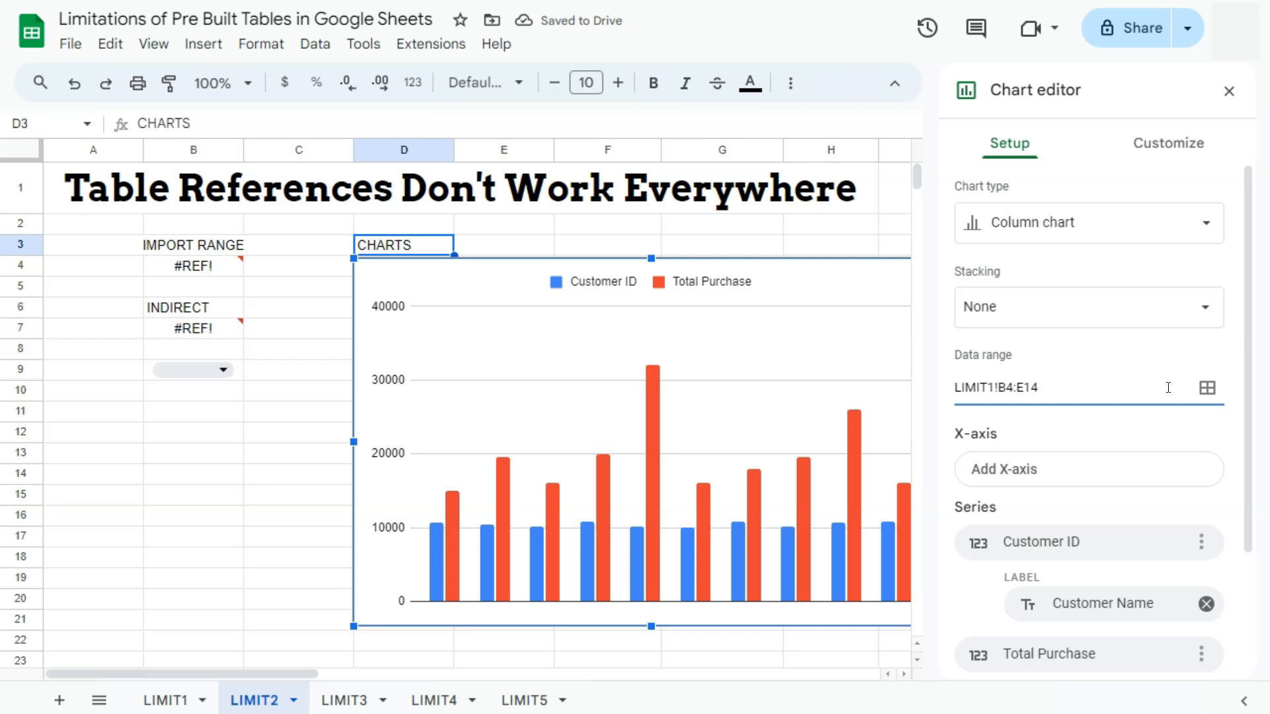
key(Escape)
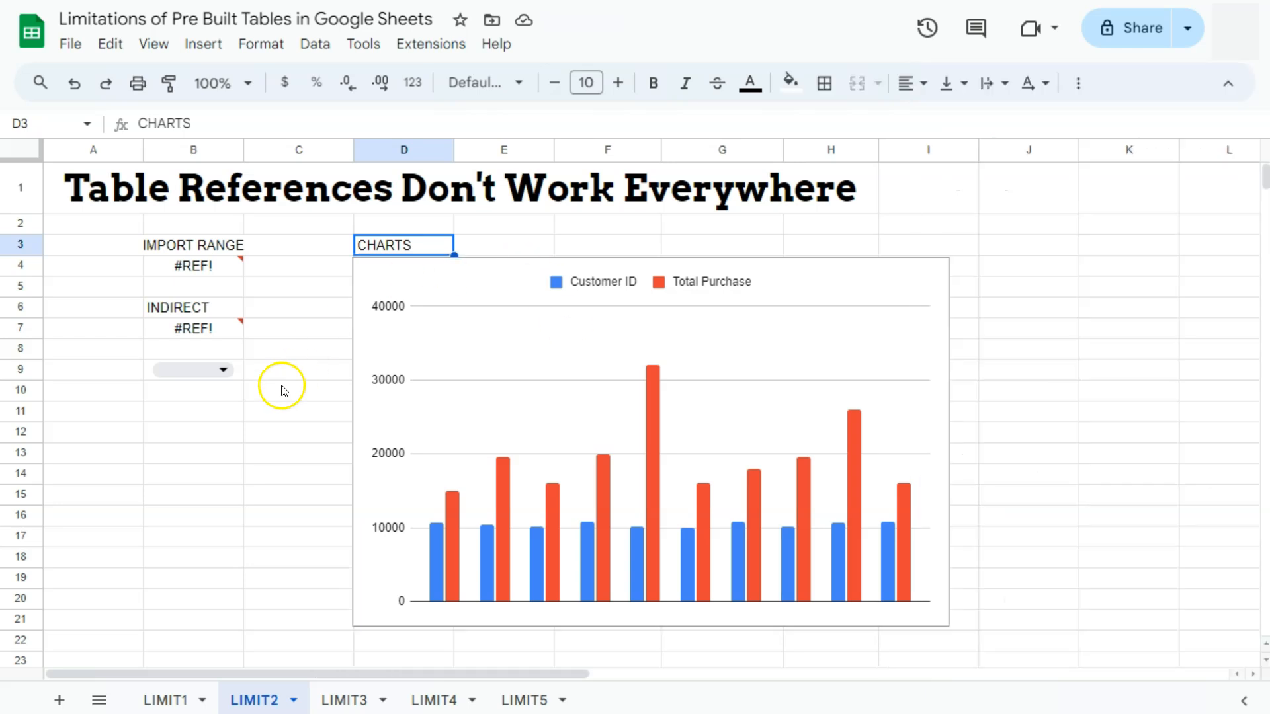
- Open the B9 dropdown's validation rule and review its =Table1[Region] source range
click(223, 371)
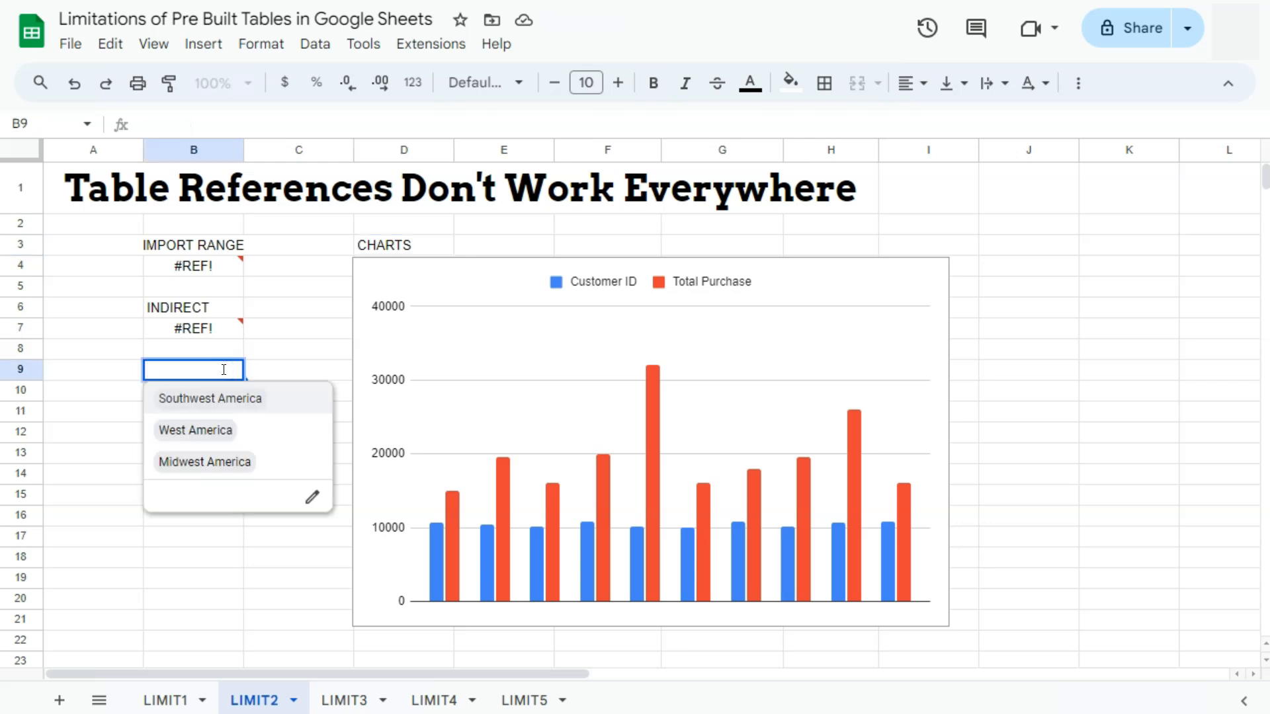
click(316, 500)
click(974, 323)
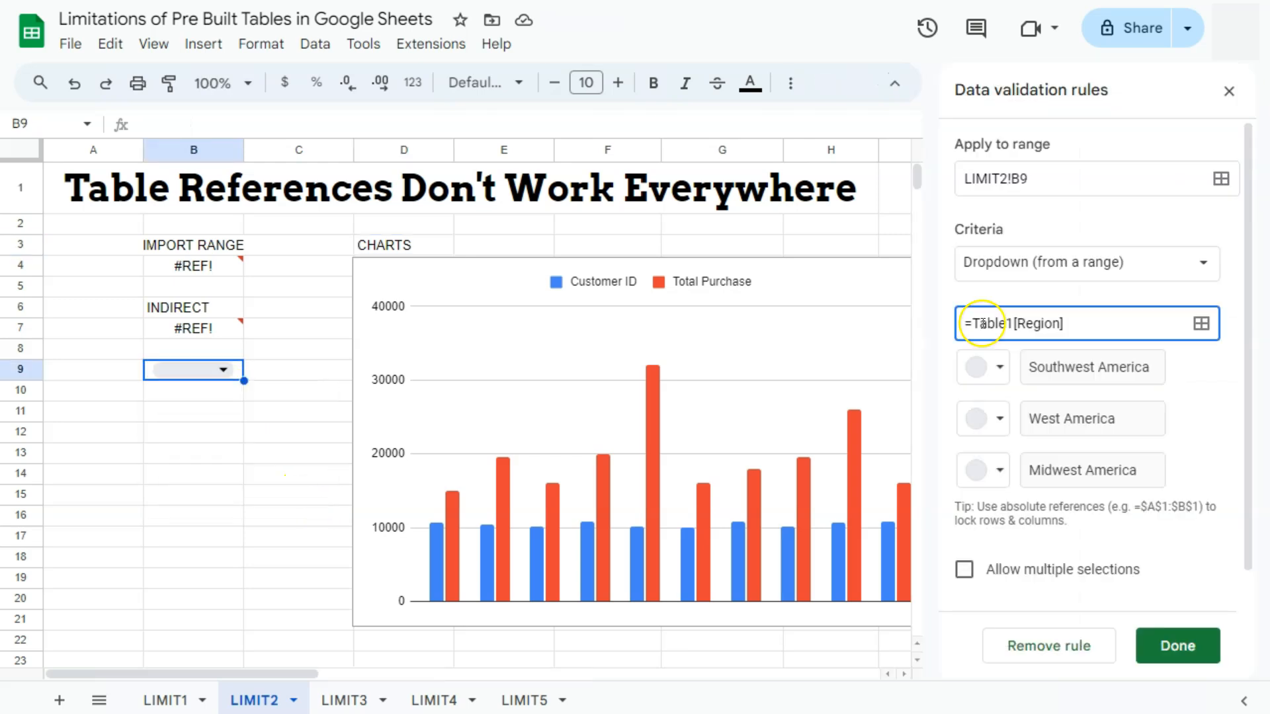
drag(970, 323, 1078, 323)
click(1078, 323)
key(Return)
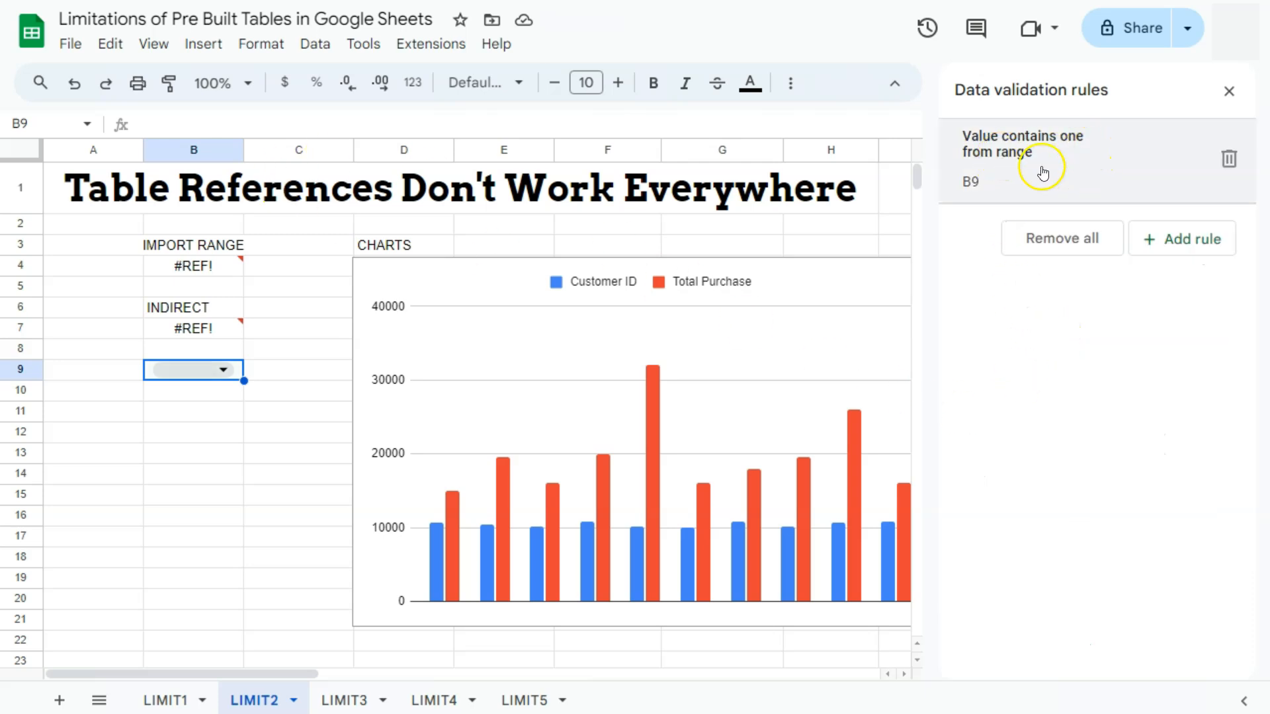
click(207, 246)
click(212, 307)
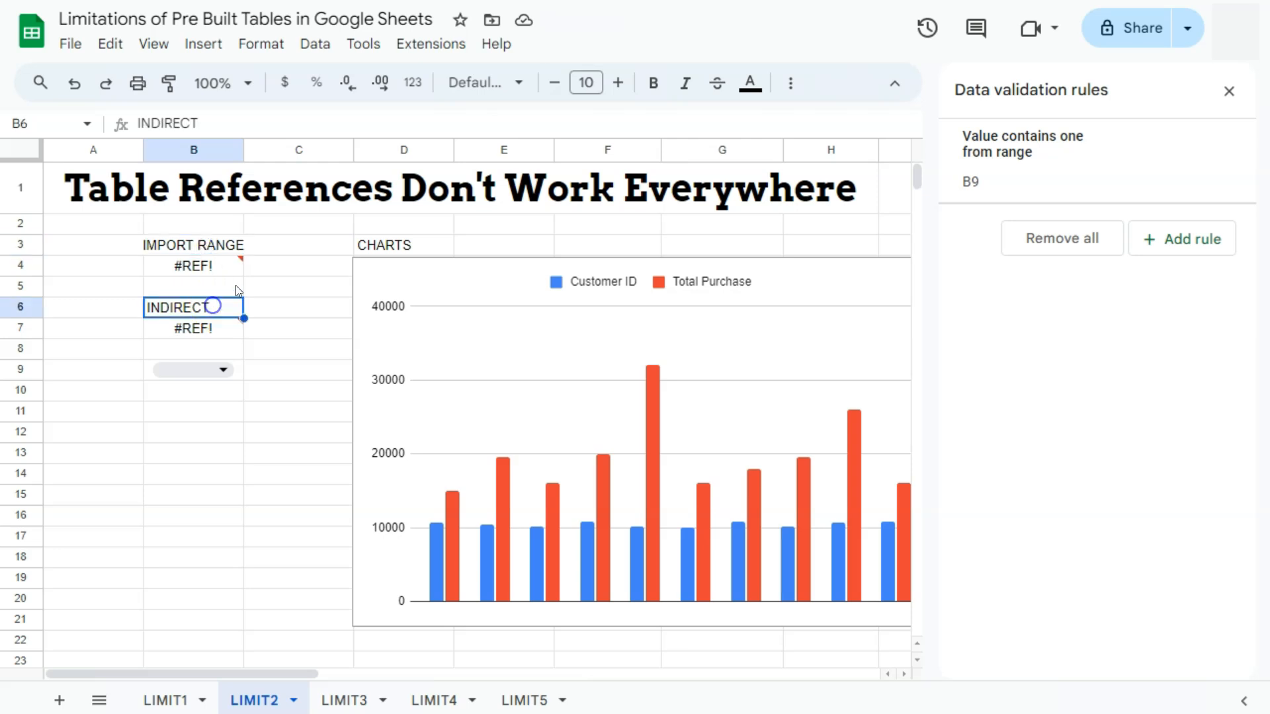
click(381, 249)
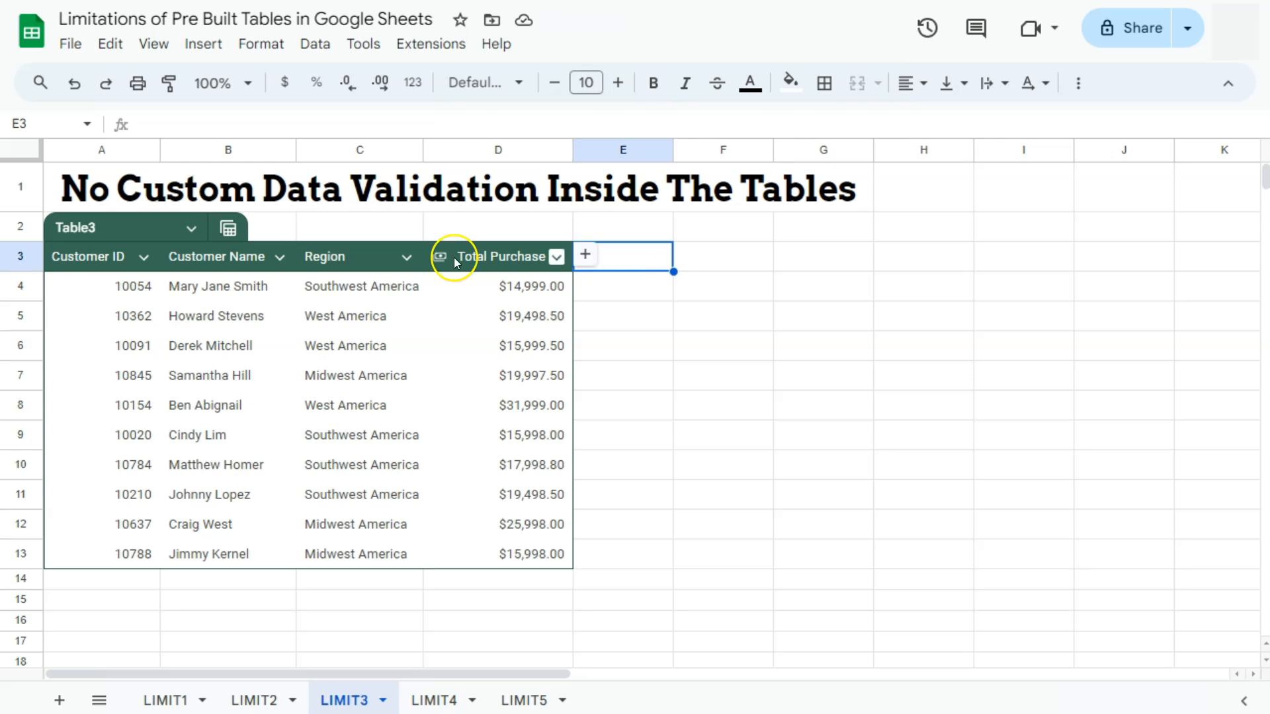
- Add a data validation rule to the first Customer ID cell of the table
click(135, 291)
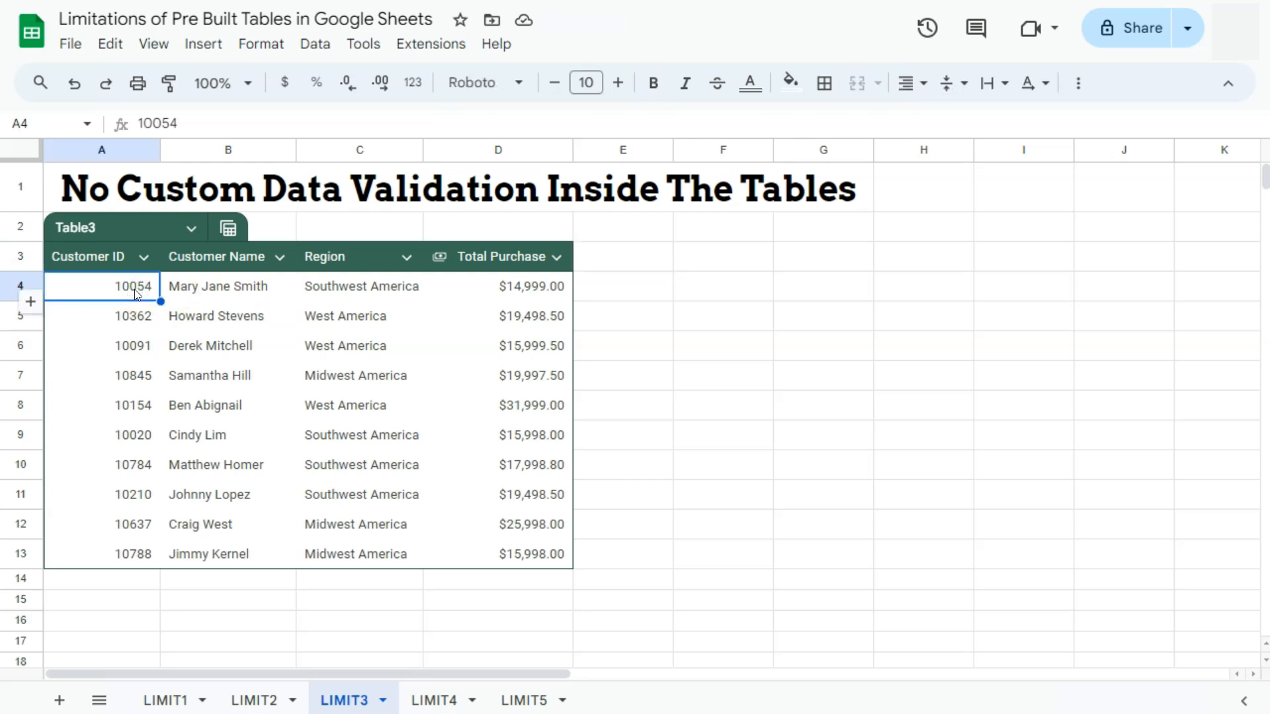
right_click(132, 289)
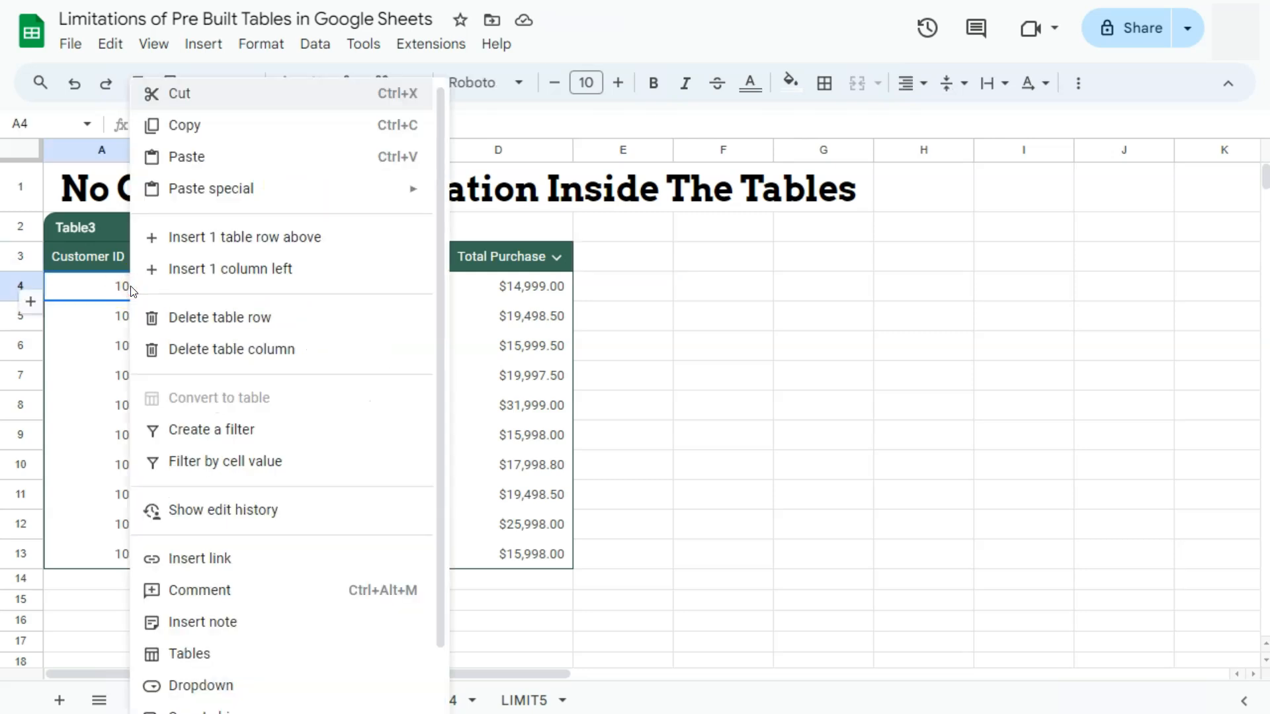
scroll(251, 582, down, 1)
mouse_move(241, 692)
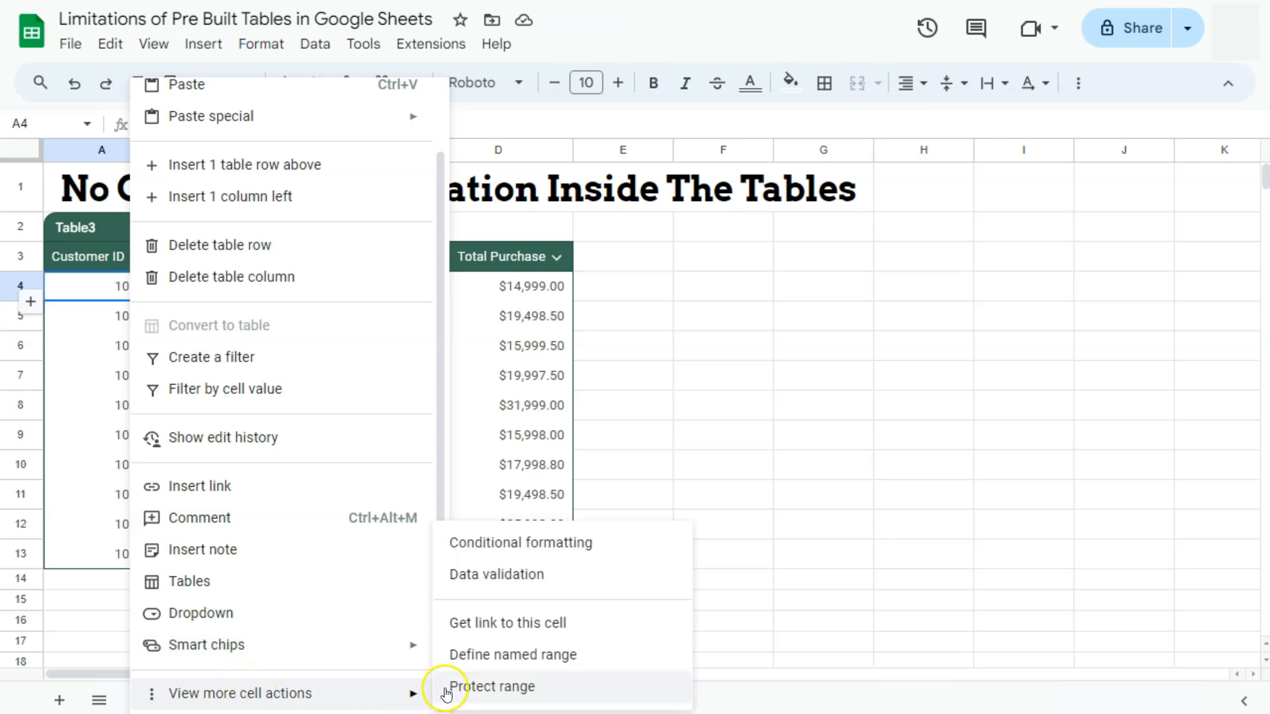
click(469, 575)
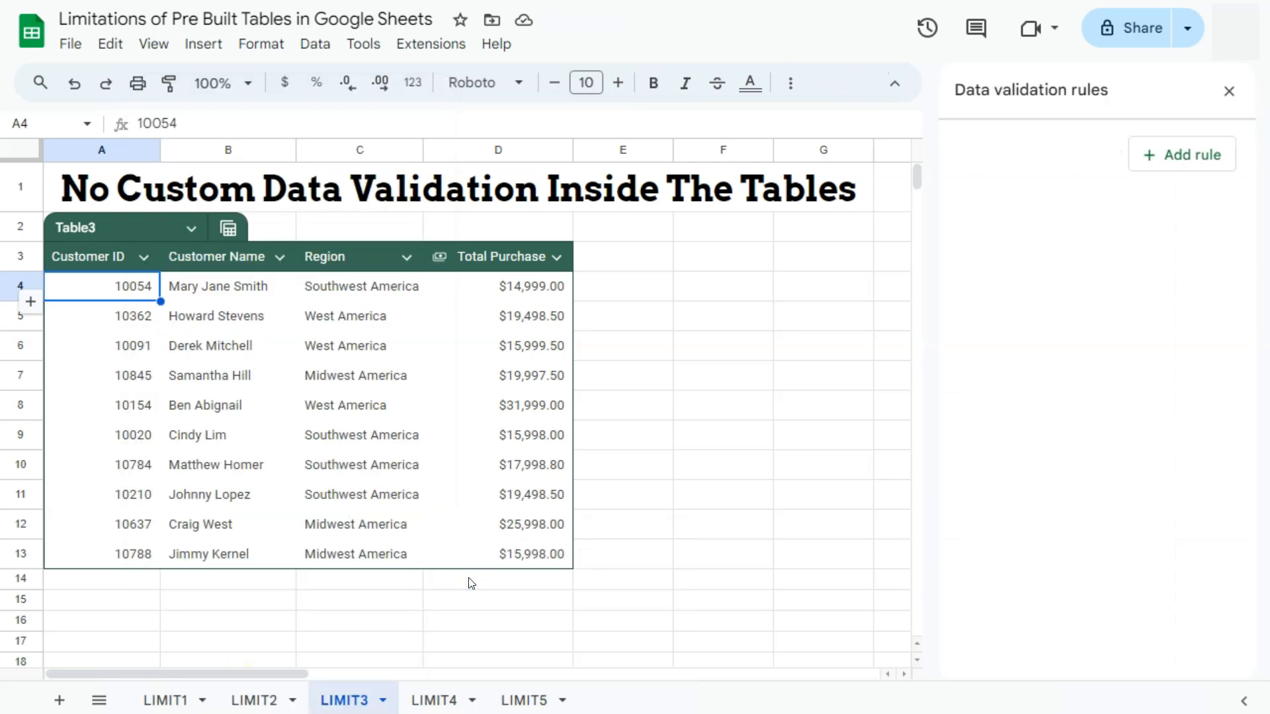
click(1183, 164)
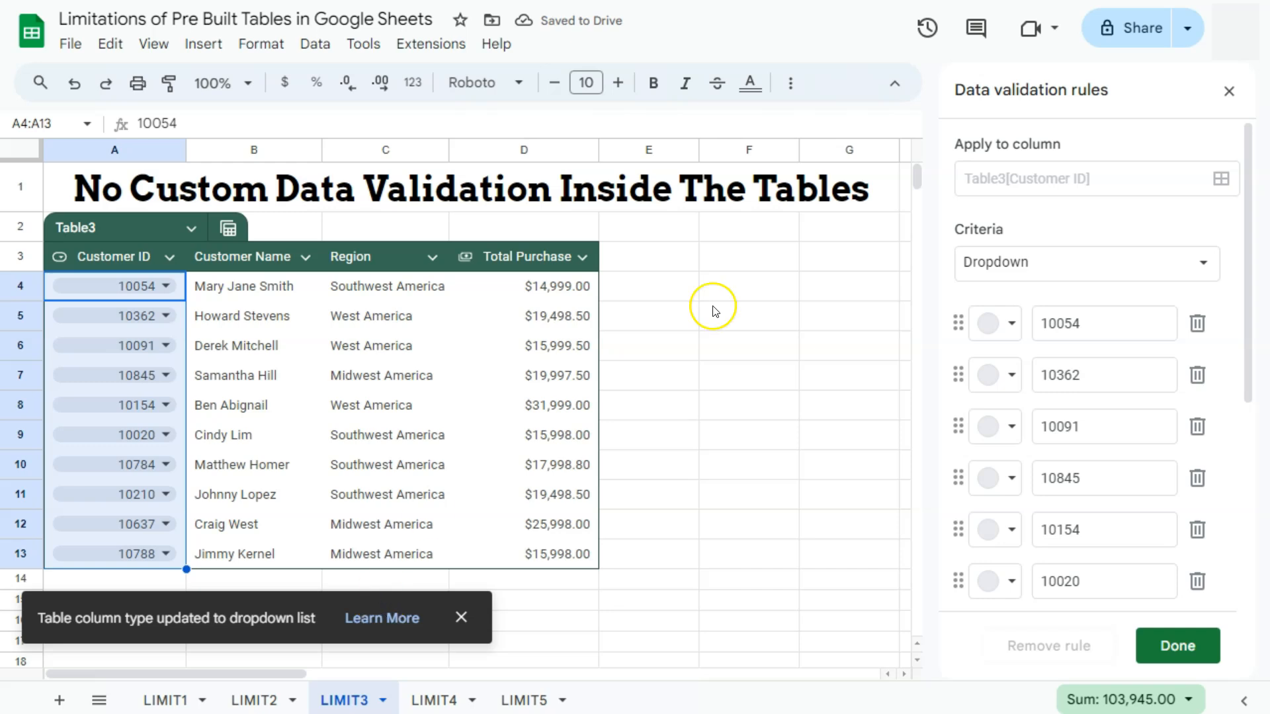
- Examine the criteria options available for the Customer ID column's dropdown rule
click(1009, 264)
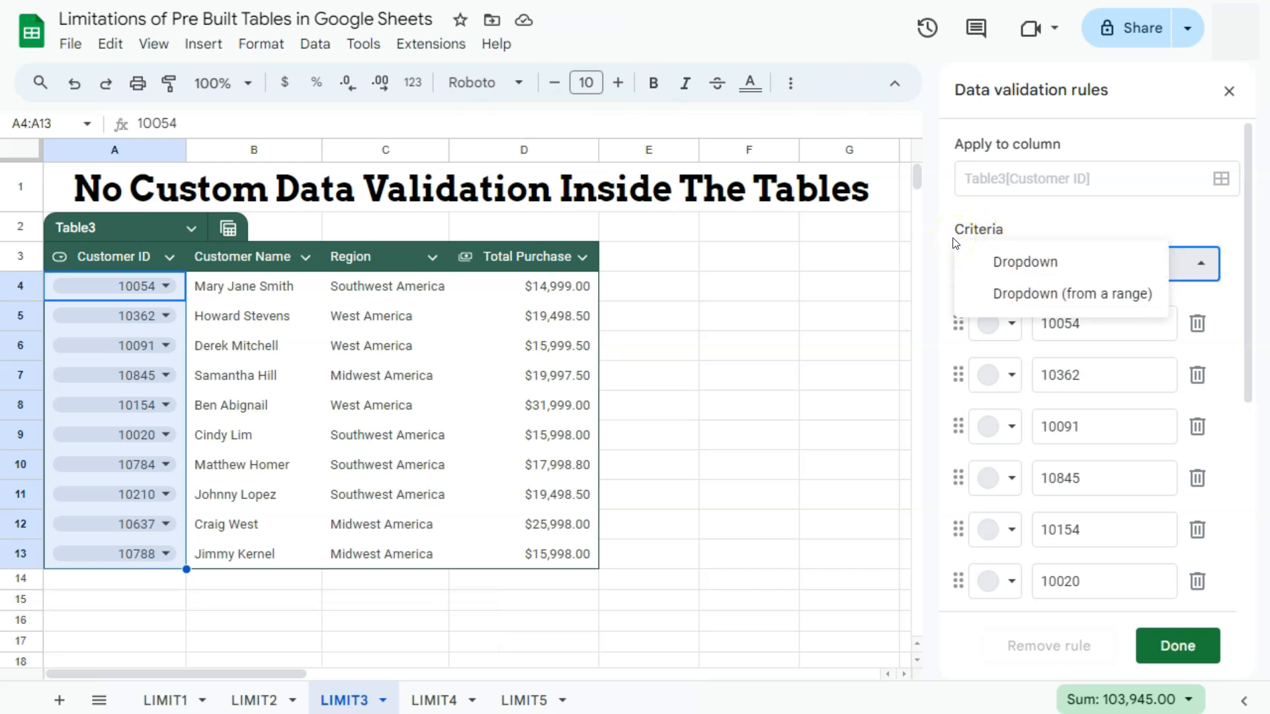
click(1004, 258)
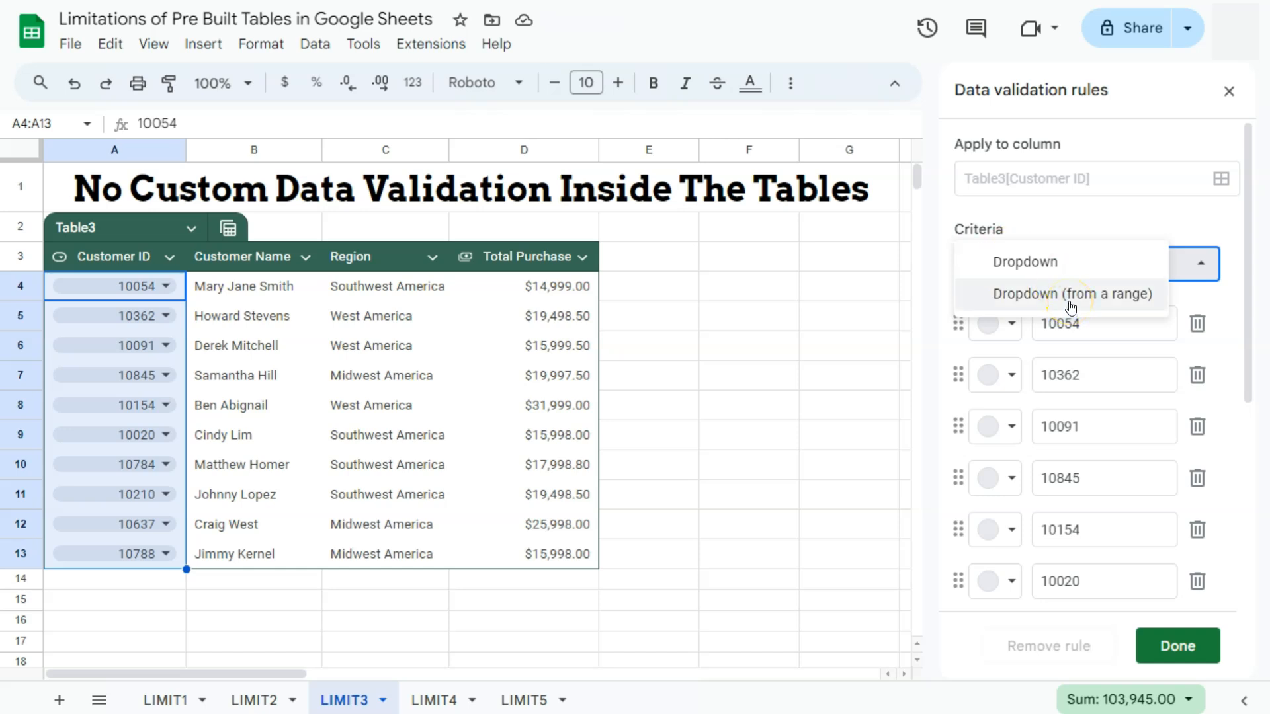
click(605, 277)
- Insert a new table column to the left of the Total Purchase column
click(583, 258)
click(649, 436)
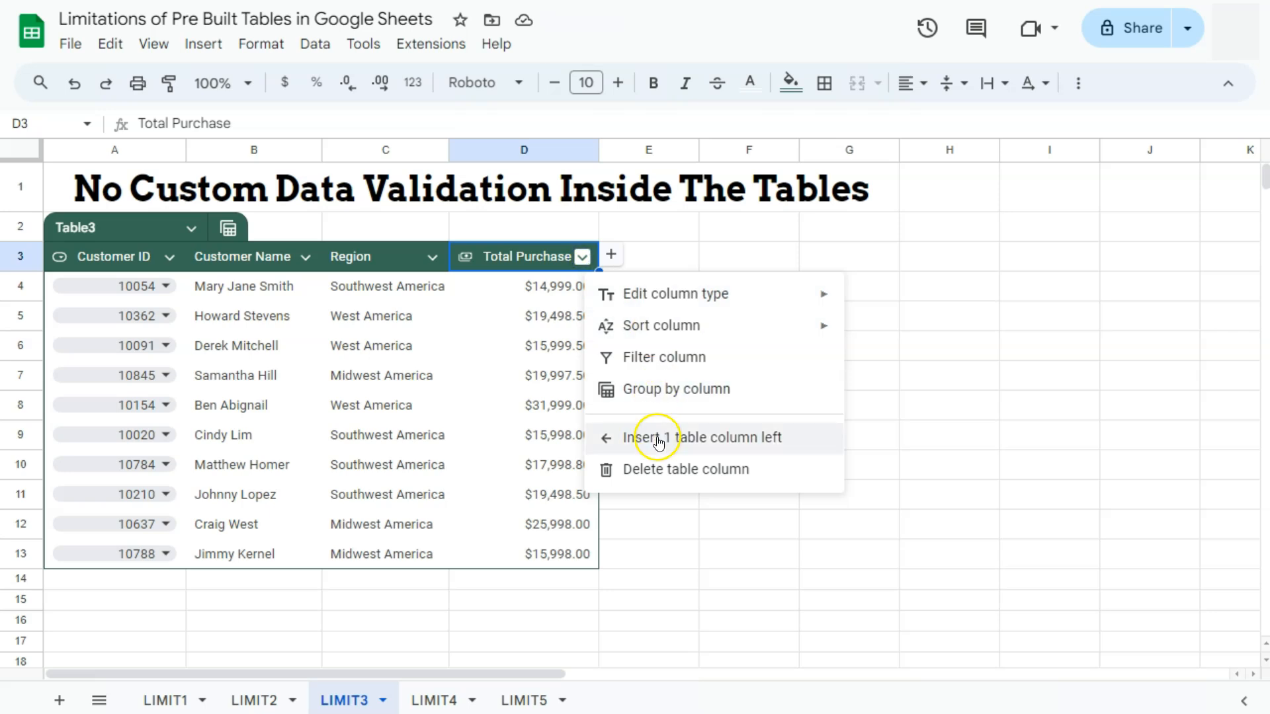
- Add a dropdown data validation rule to the first cell of the new Column 1
click(505, 289)
right_click(519, 286)
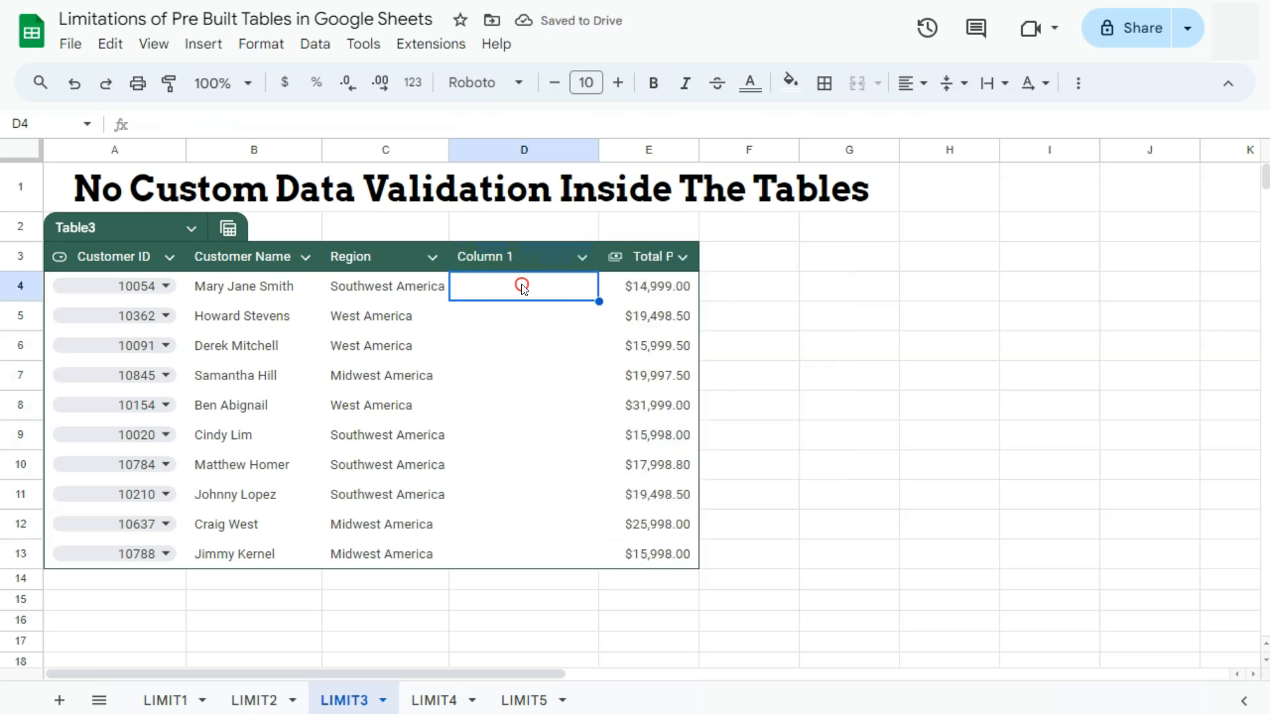
scroll(582, 661, down, 2)
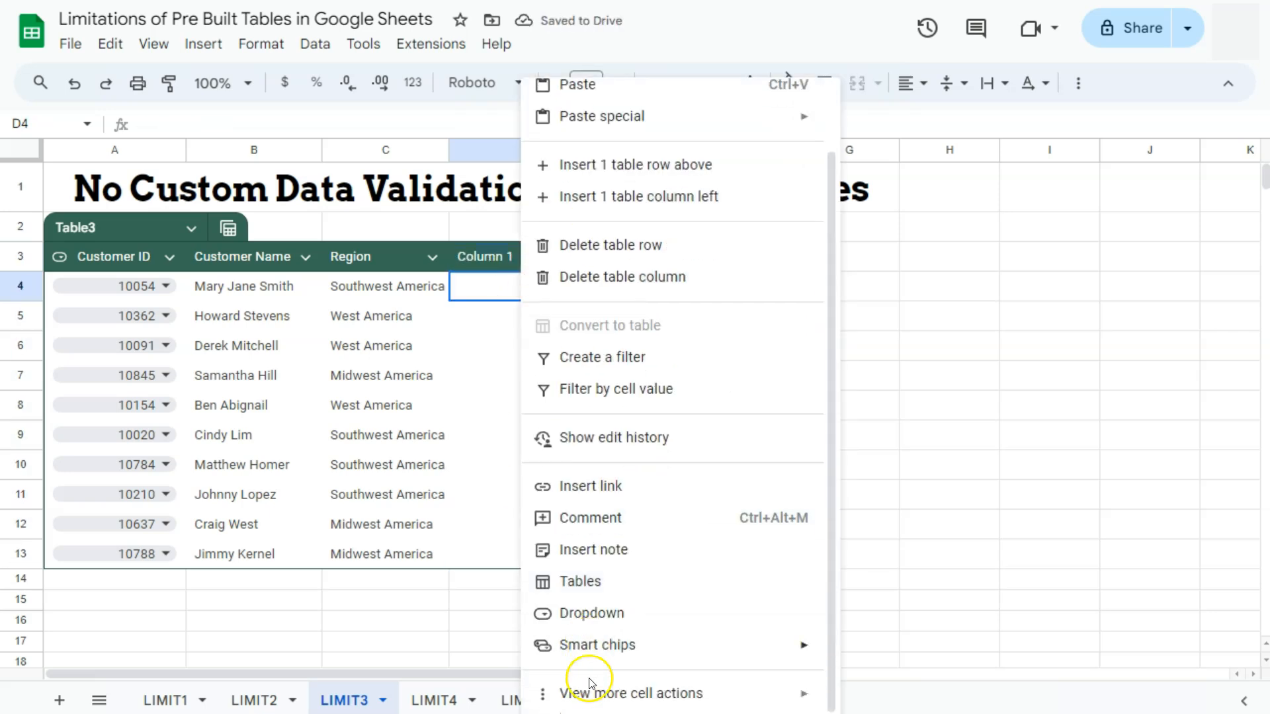
mouse_move(732, 687)
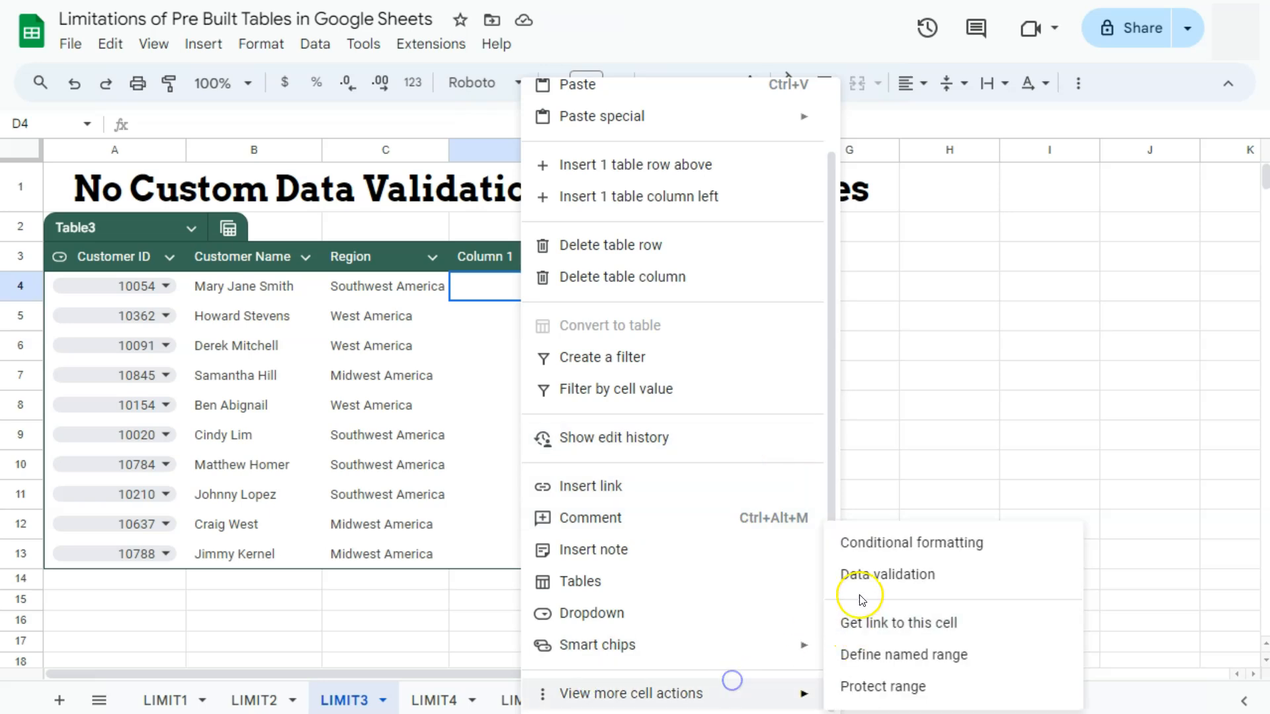
click(861, 573)
click(1158, 154)
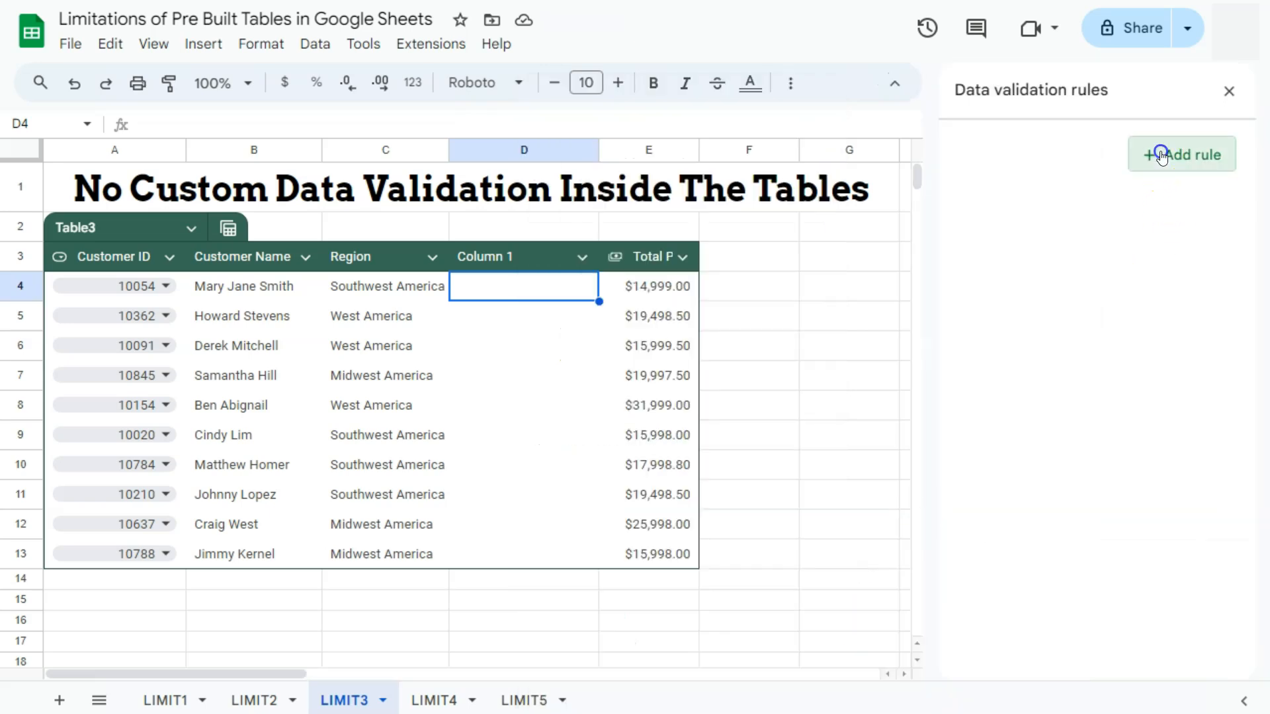
click(1066, 260)
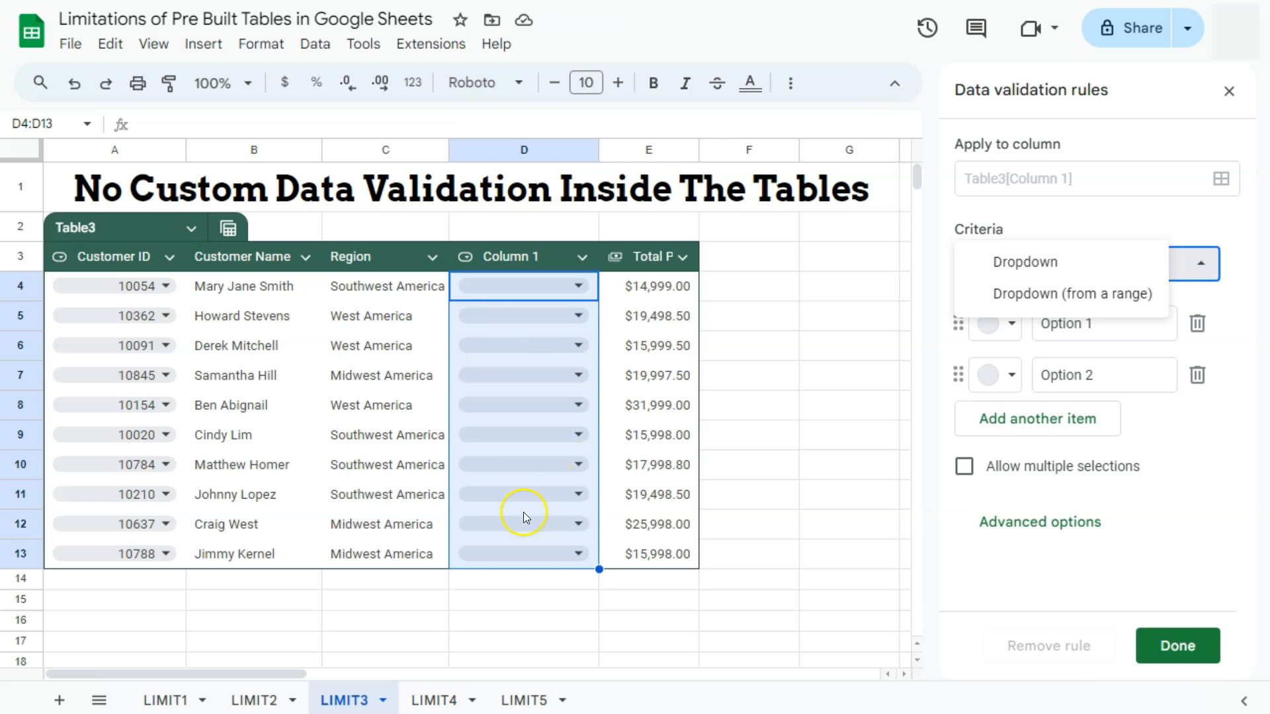
click(1178, 644)
click(1177, 645)
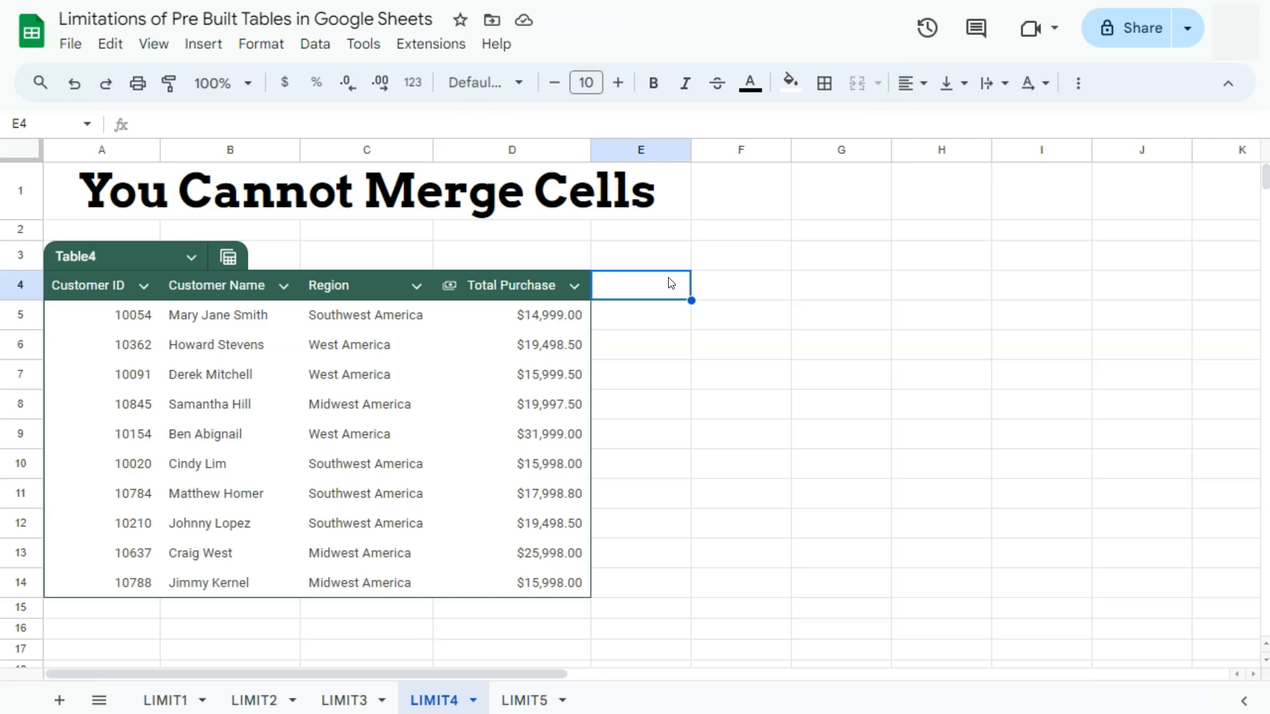
- On the LIMIT4 sheet, try to merge the table's header cells A4:D4
drag(95, 288, 511, 290)
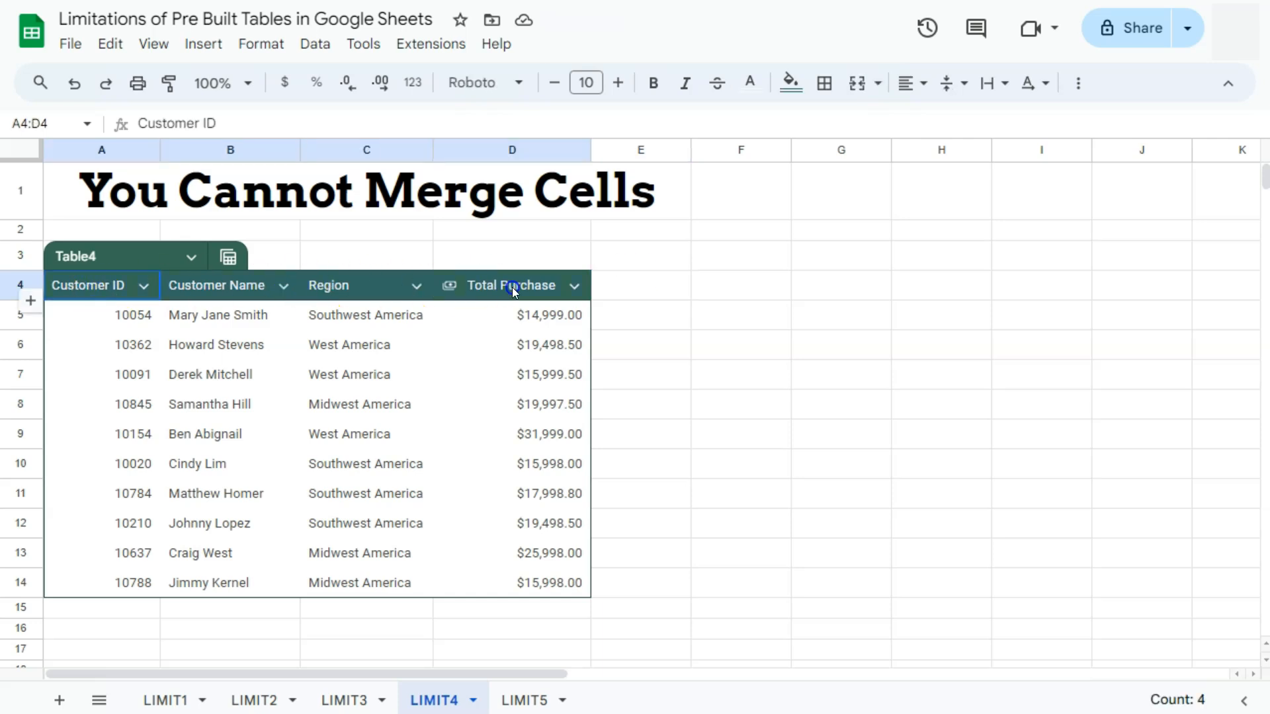
click(866, 84)
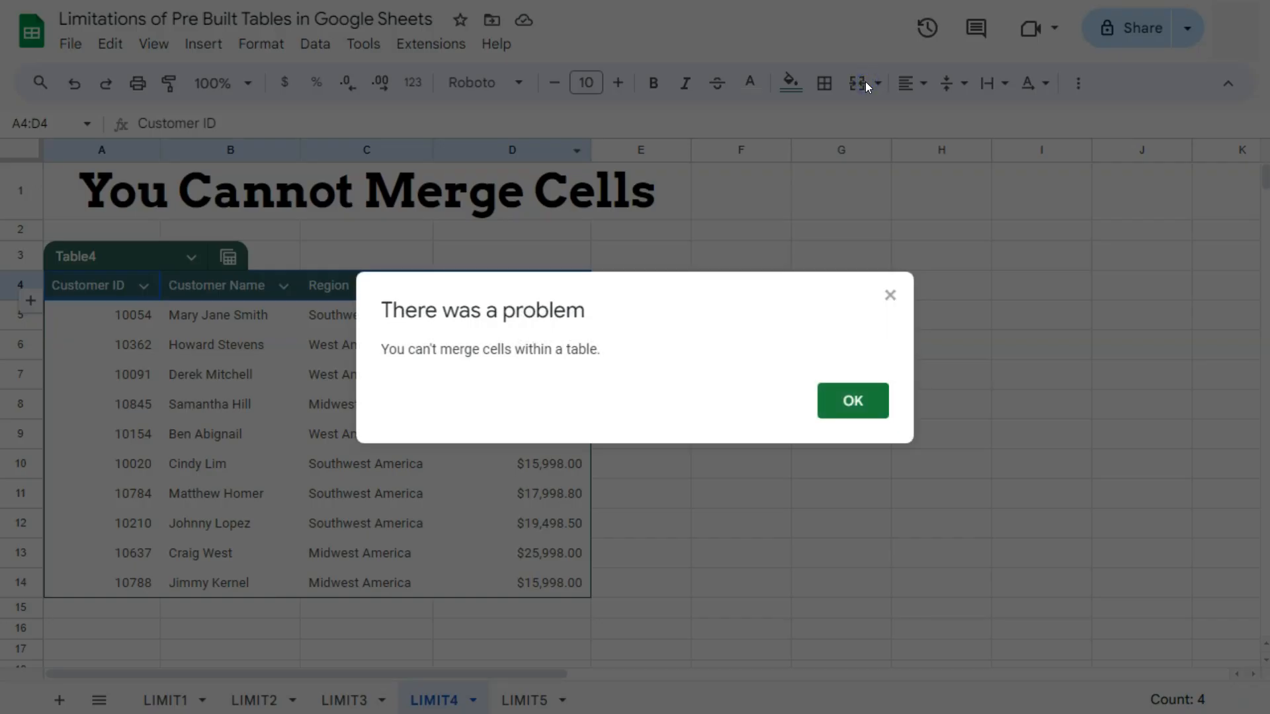
click(847, 400)
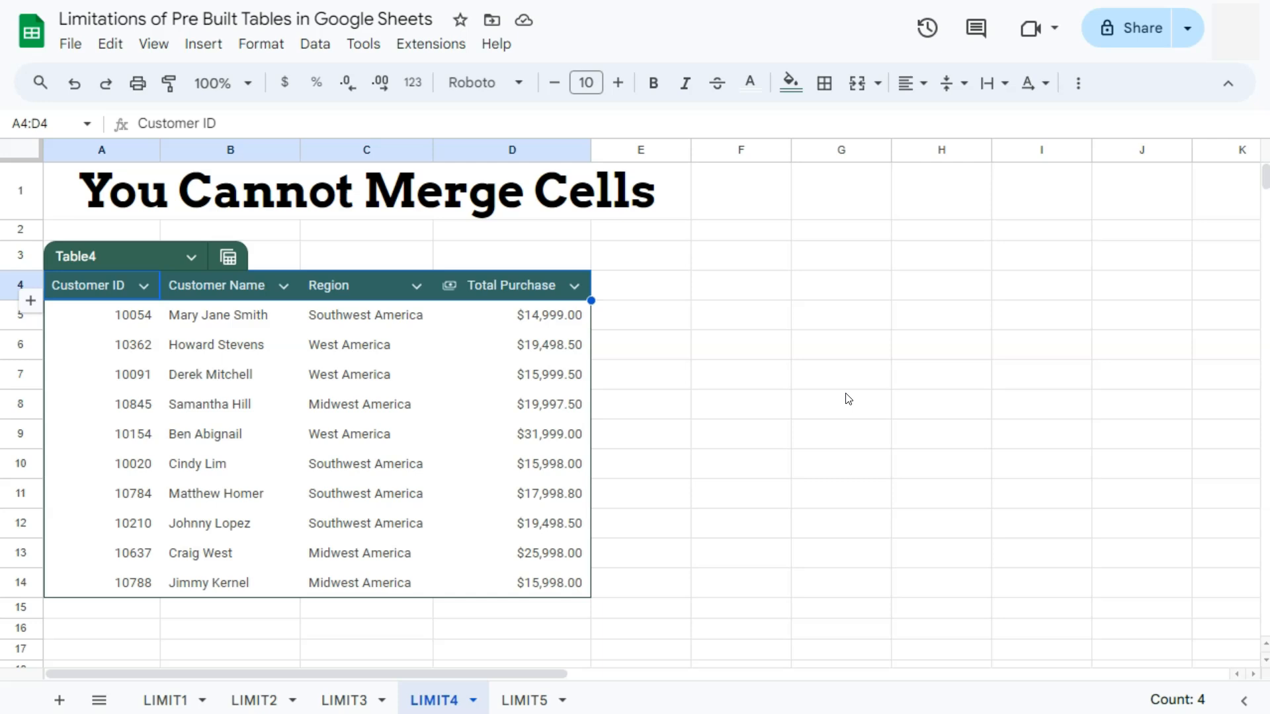
- On the LIMIT5 sheet, add bottom borders to the Region cells C5:C14
click(522, 700)
click(668, 282)
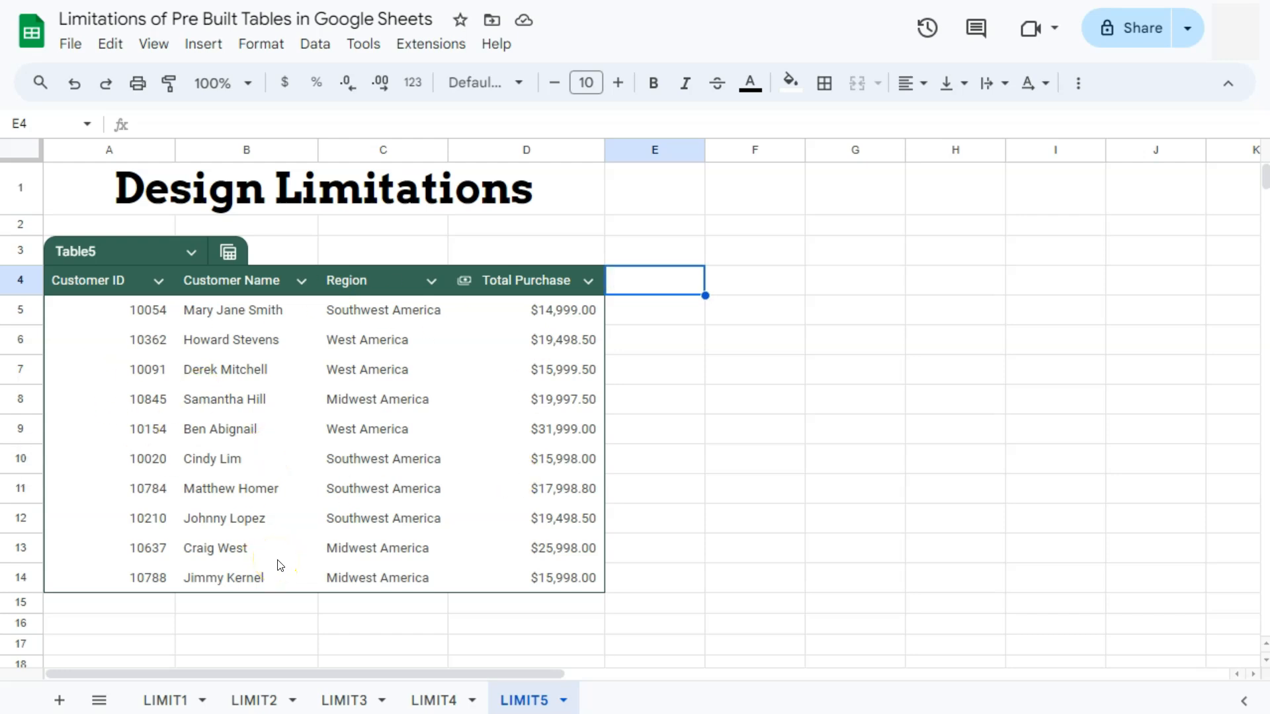
drag(377, 310, 371, 578)
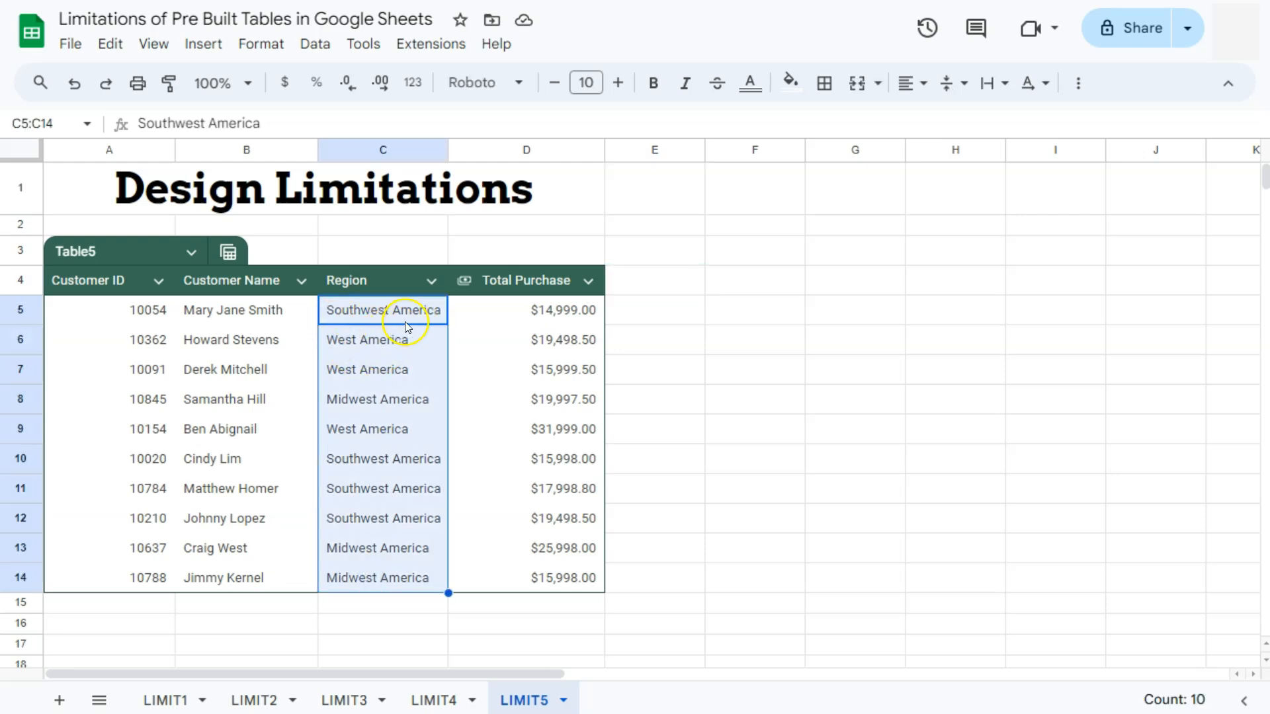
click(827, 84)
click(909, 135)
click(411, 411)
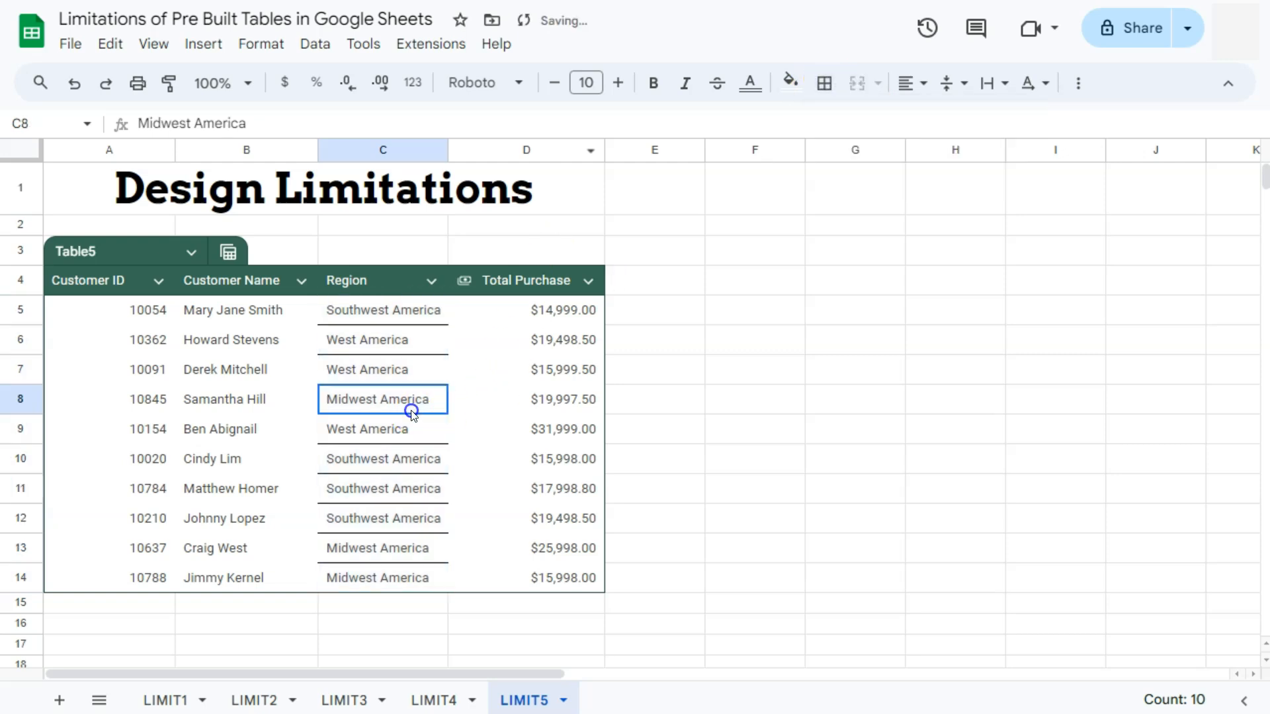
- Enter West America in C15 below the table to add a new row
click(368, 603)
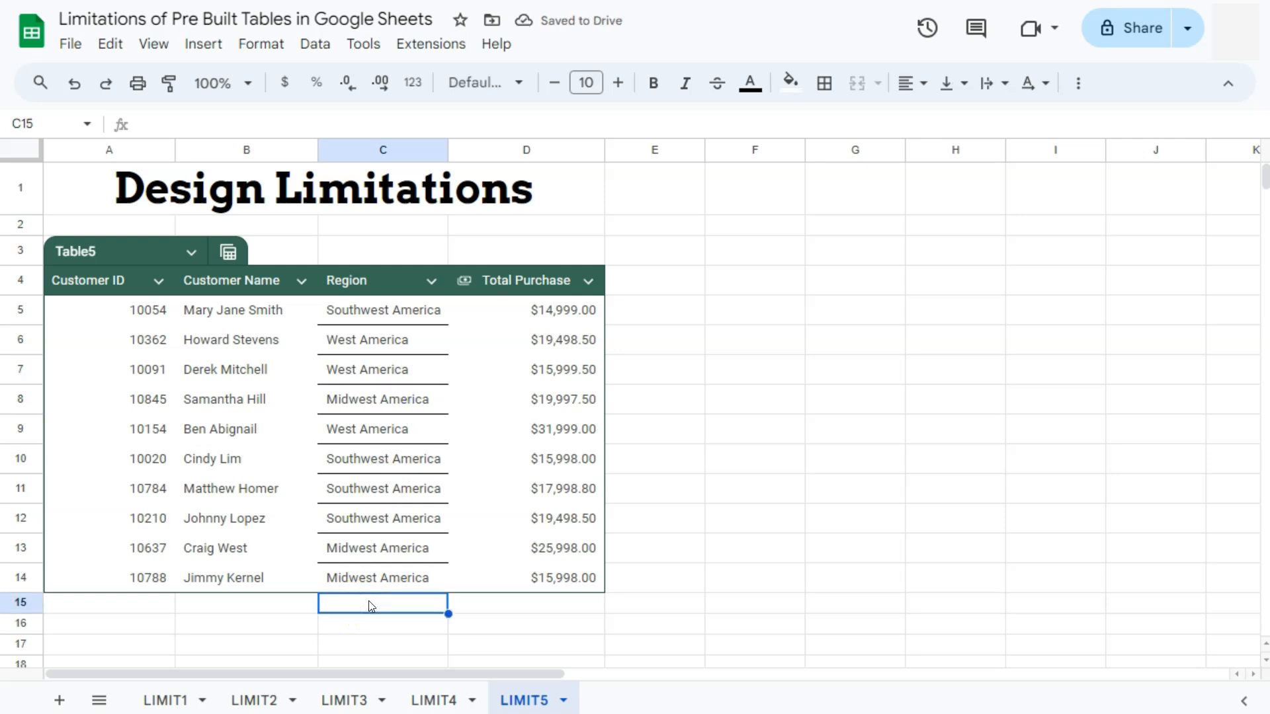
text(West America)
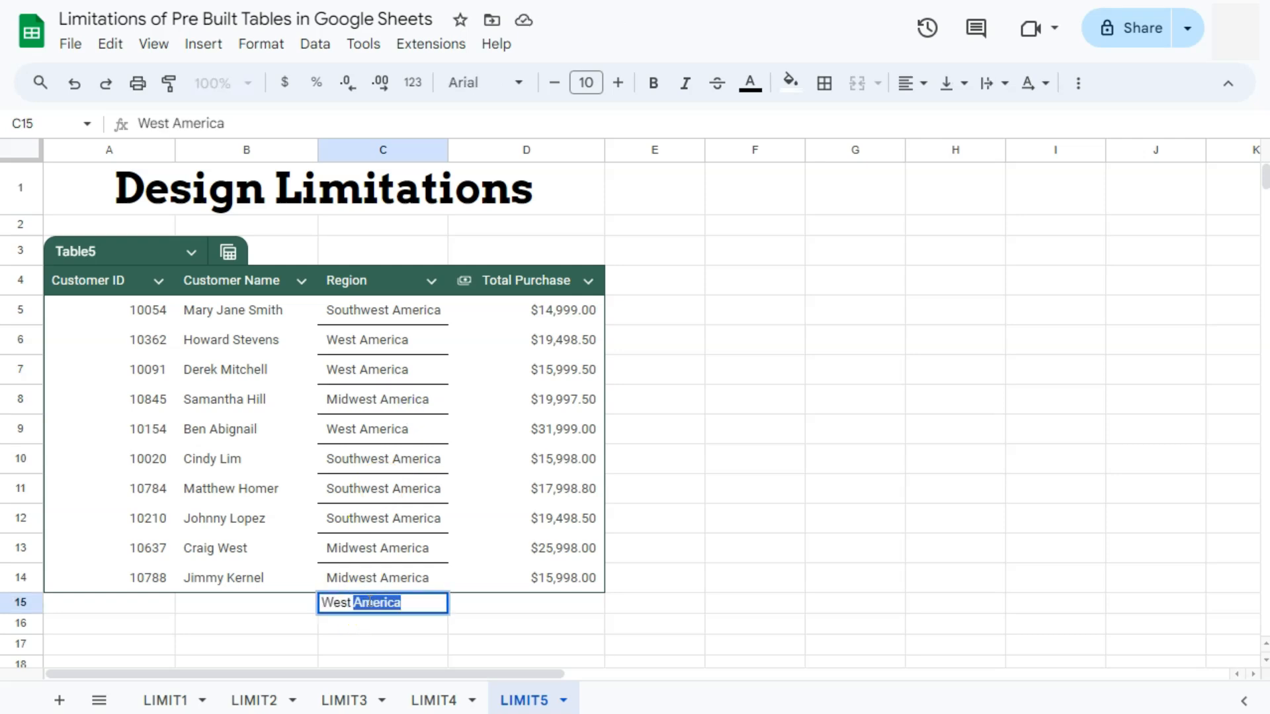
key(Tab)
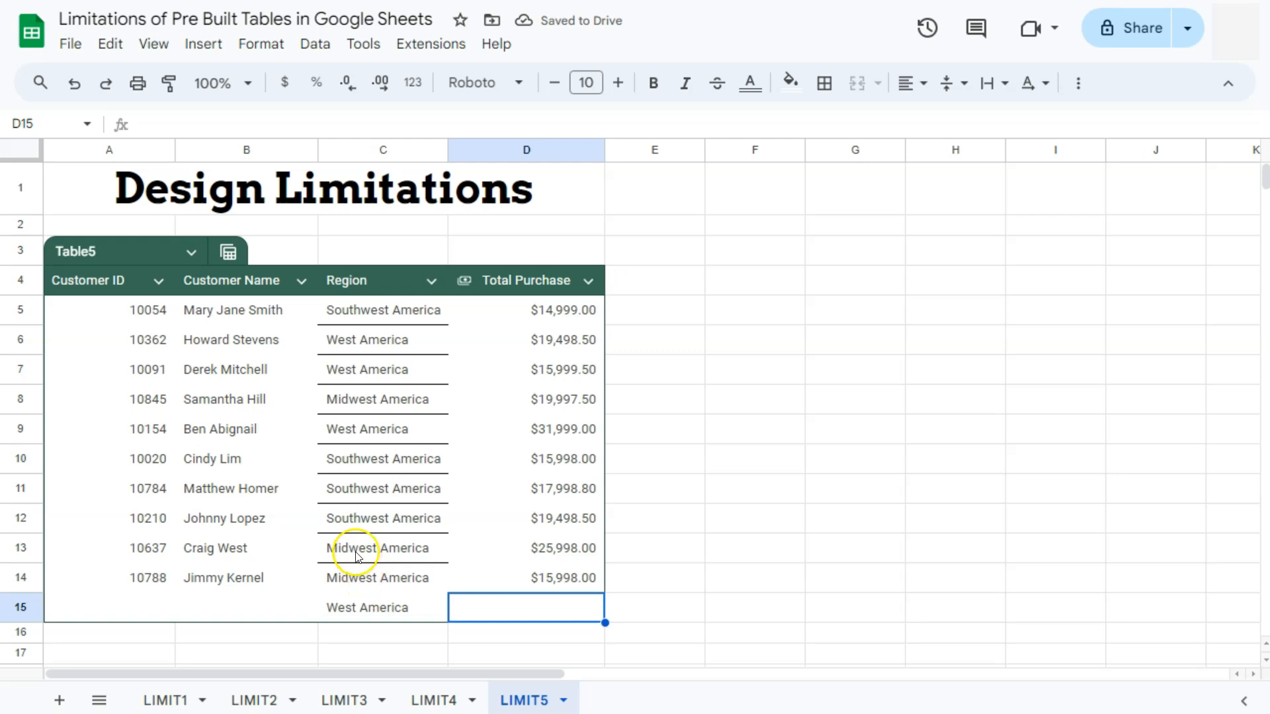
- Check the borders of the Region cells, including the new row
click(348, 548)
click(366, 522)
click(367, 488)
click(363, 582)
click(365, 603)
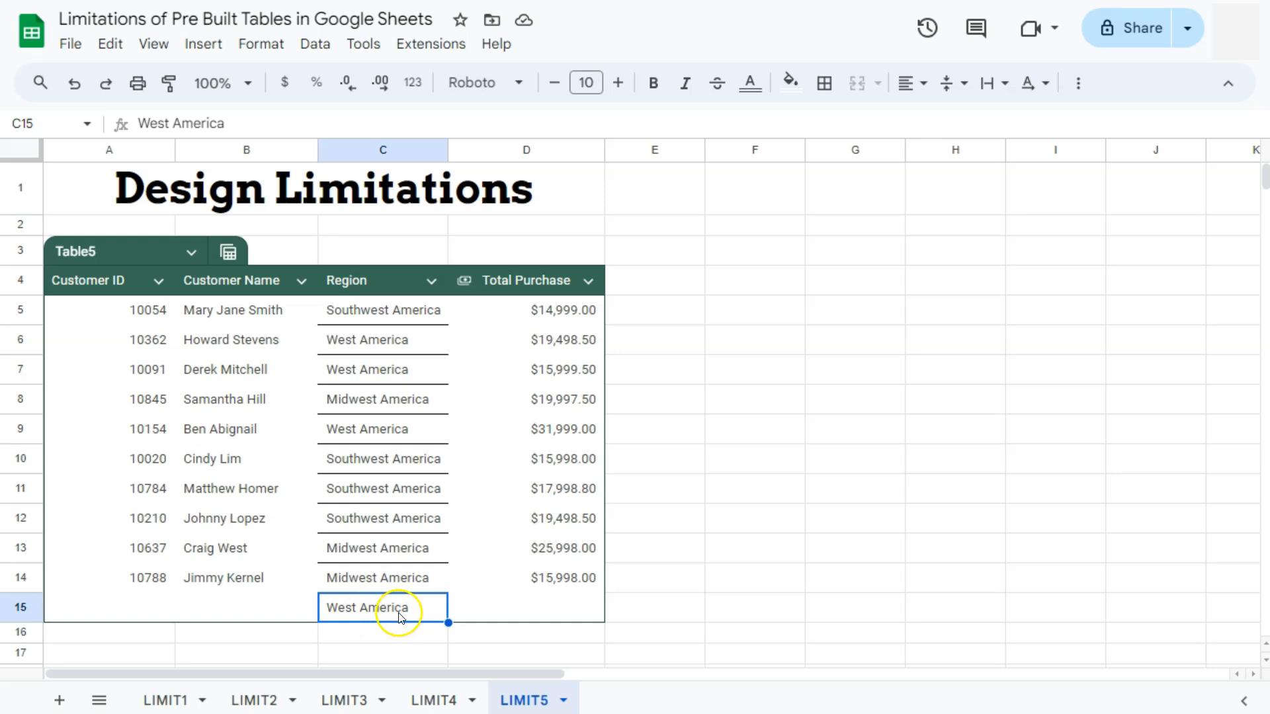
click(375, 579)
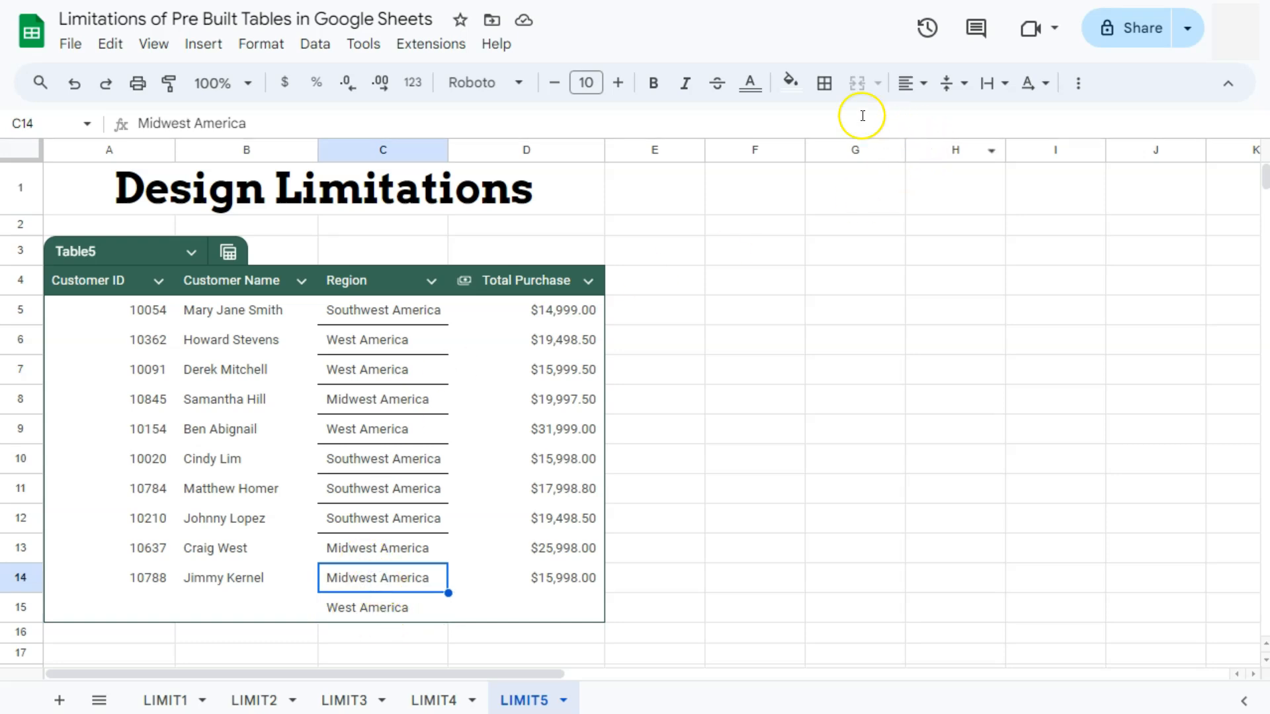
- Try to apply borders to the Region cells C5:C15 including the new row
click(824, 83)
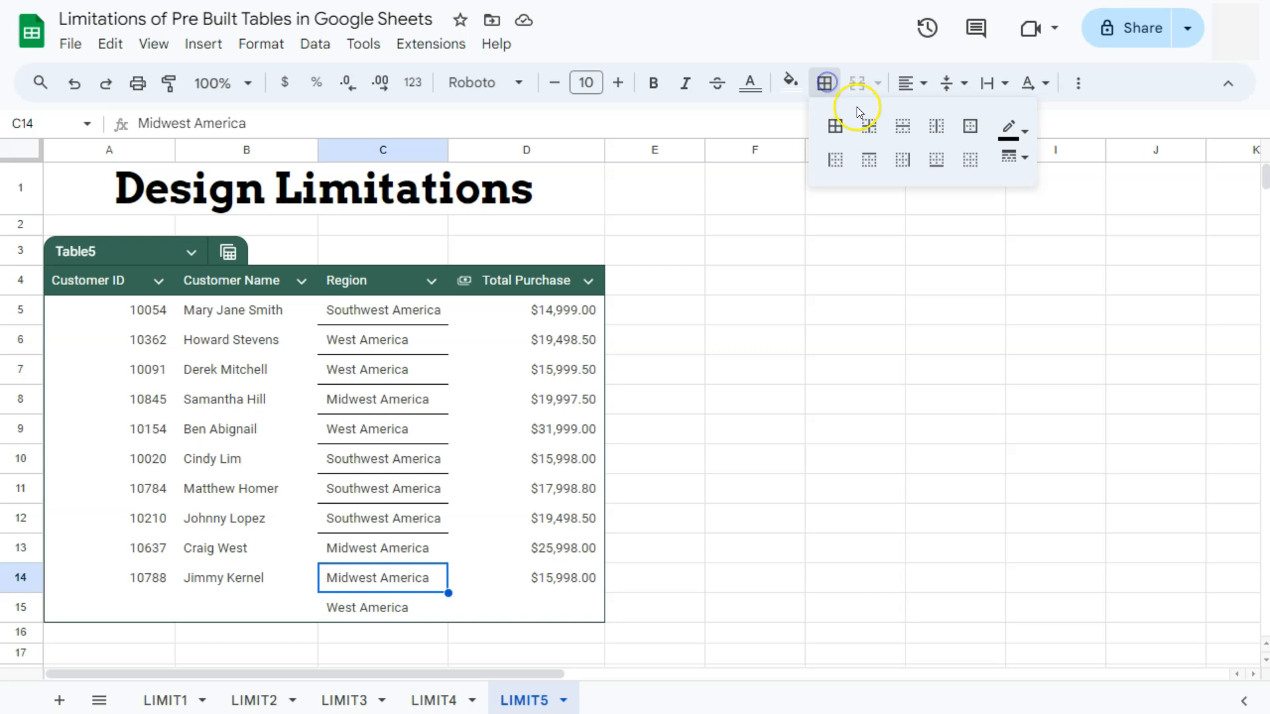
click(903, 127)
click(487, 487)
drag(384, 309, 393, 607)
click(824, 83)
click(500, 549)
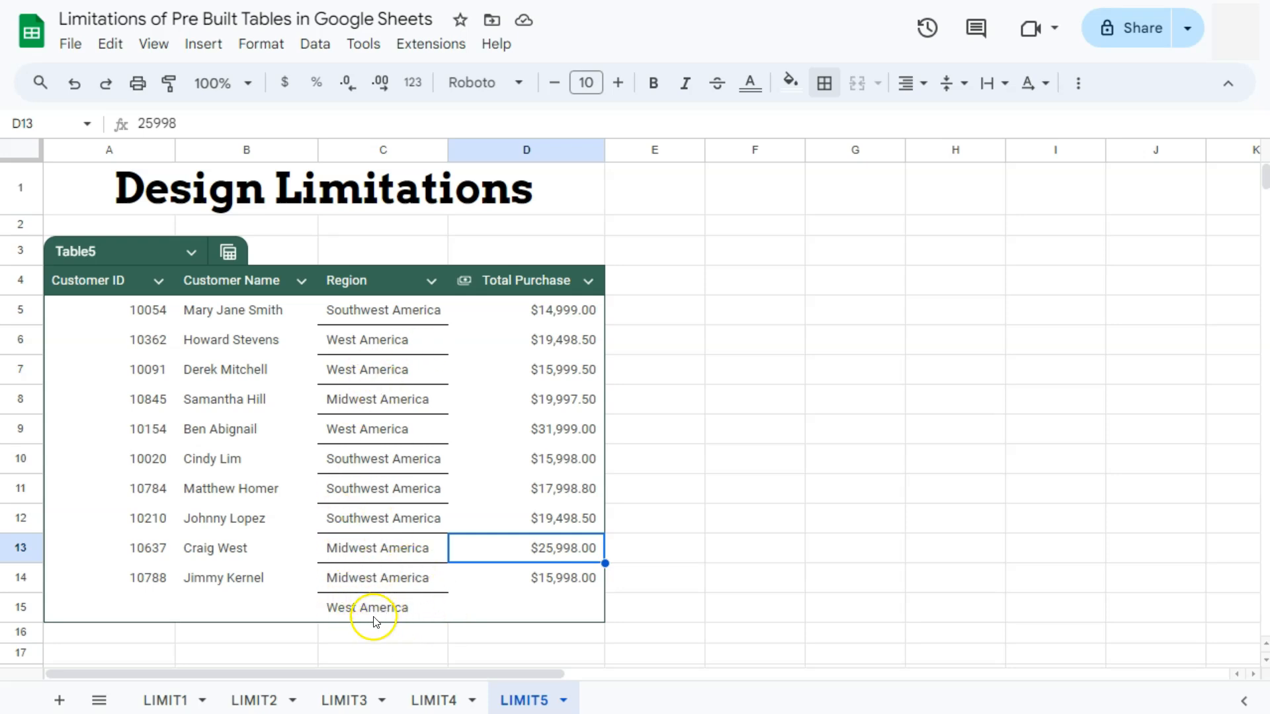
- Try to pick a custom table colour with the eyedropper from the table menu's colour options
click(191, 253)
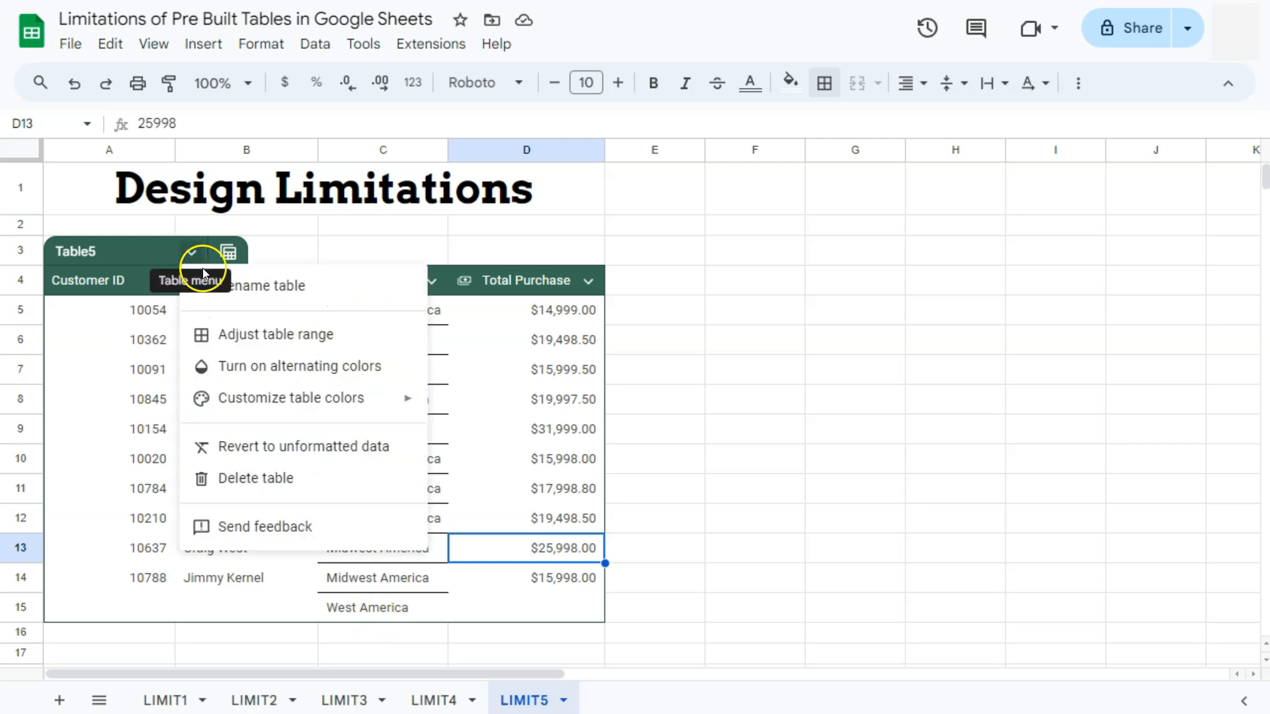
mouse_move(271, 399)
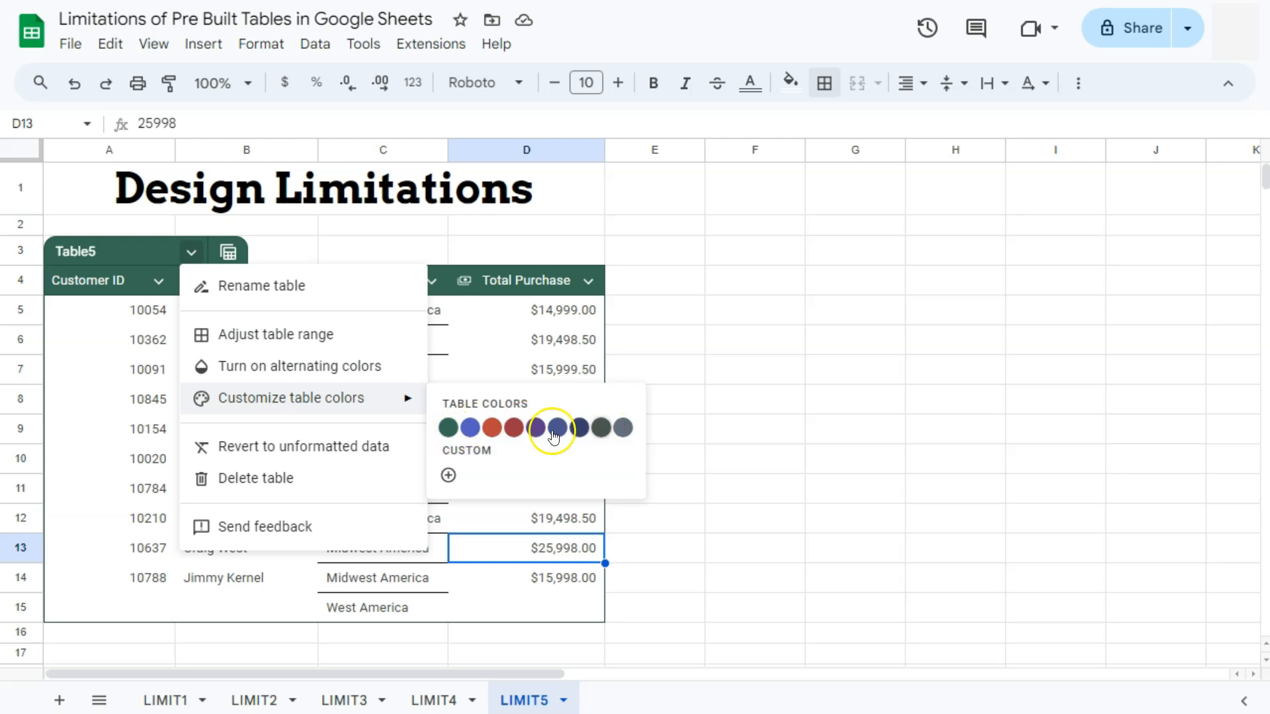
click(448, 475)
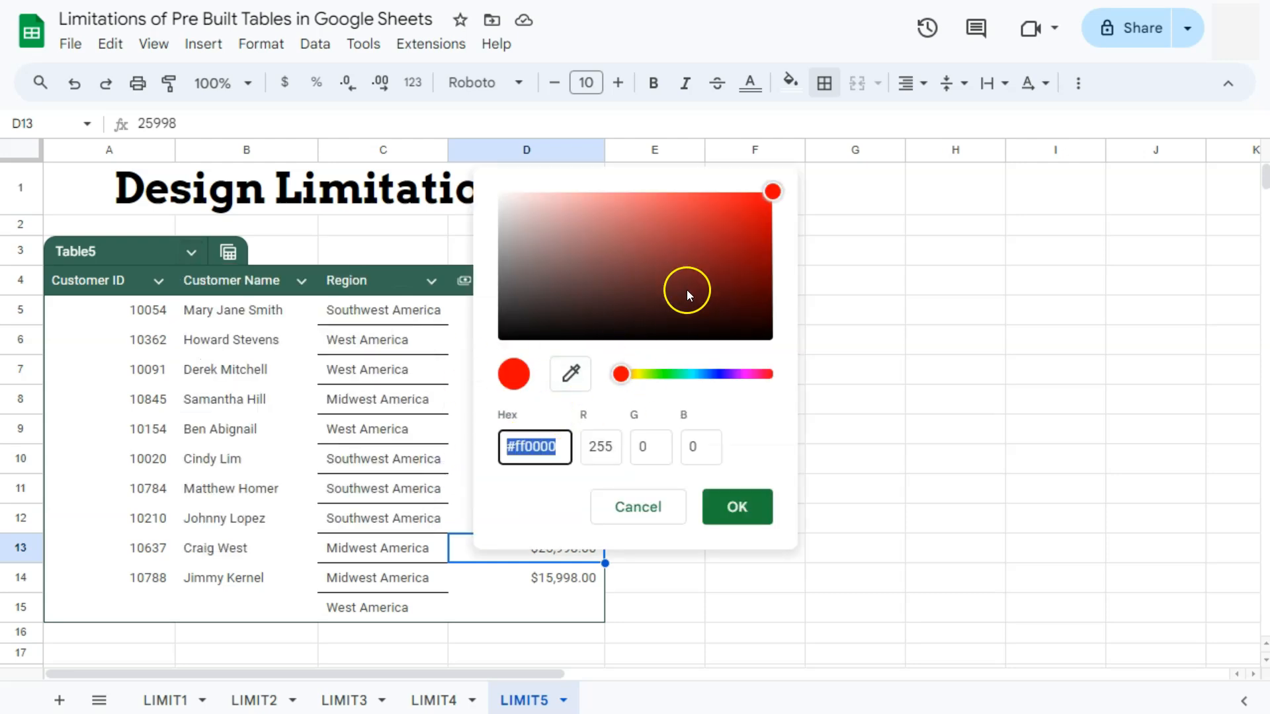
click(570, 373)
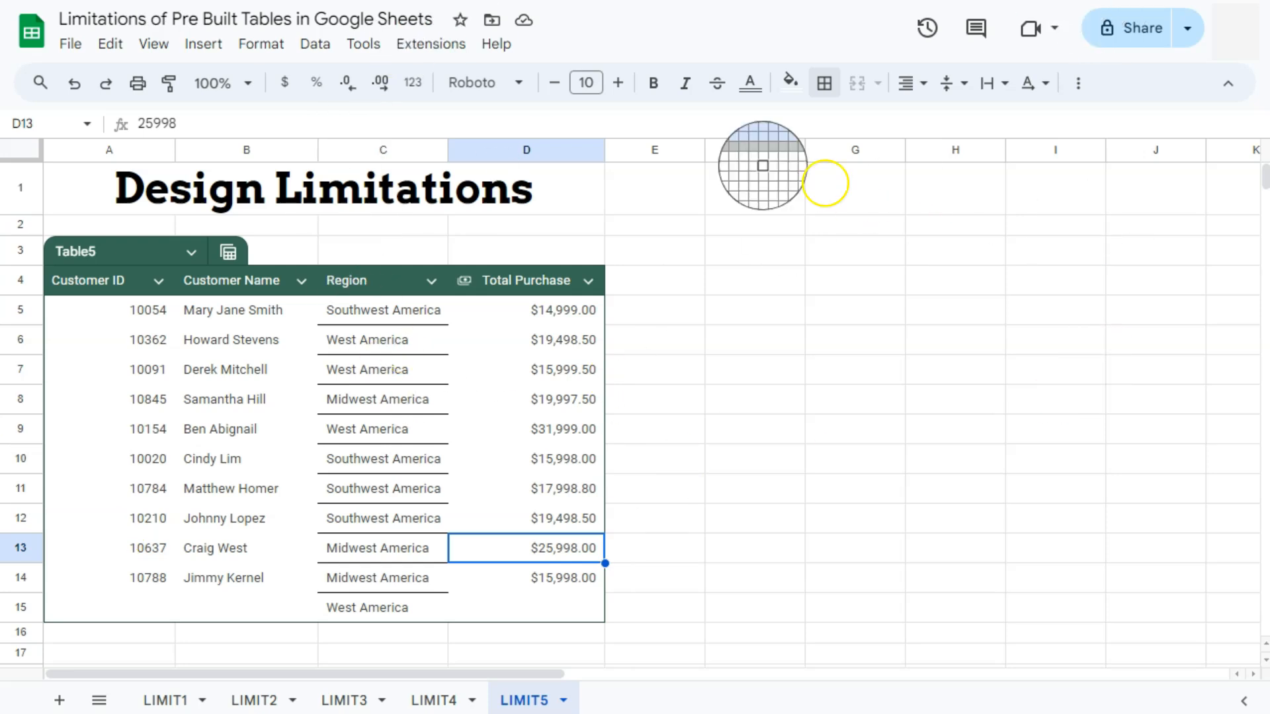
click(652, 291)
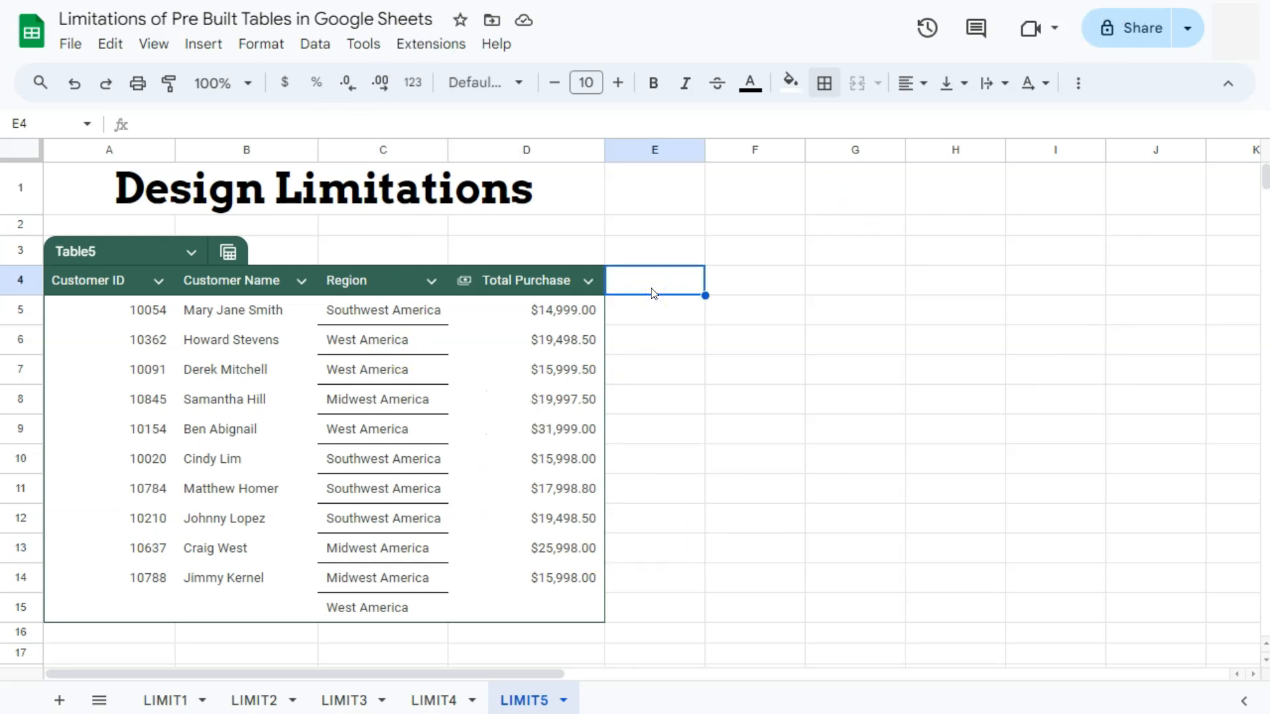